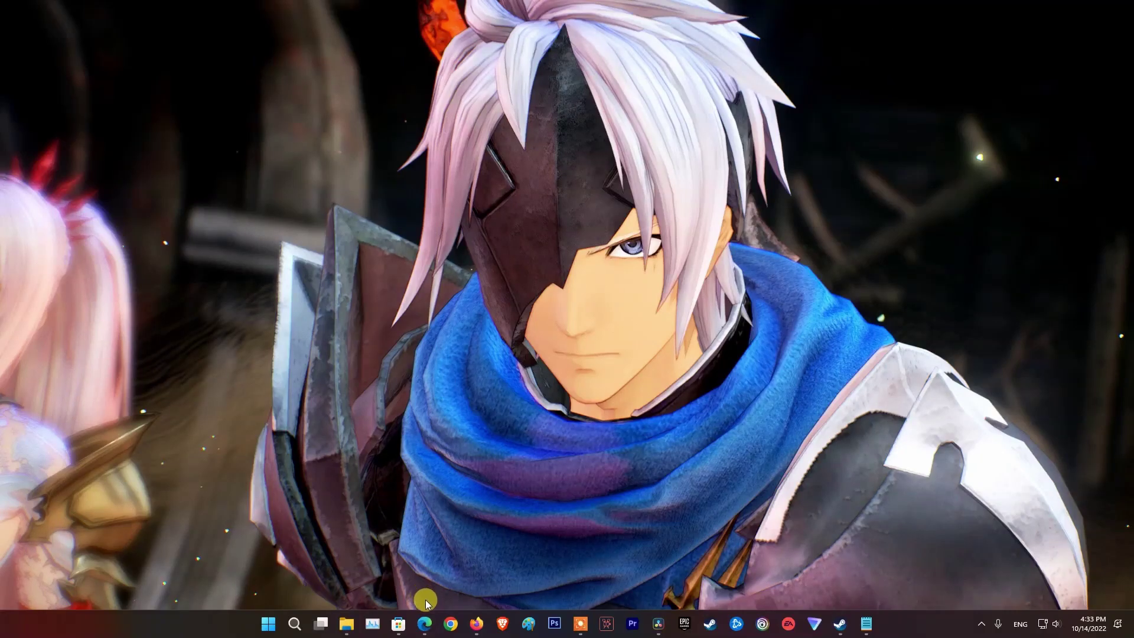
Review the Roblox Status incident history, noting affected Studio and Dashboard, then return to Downdetector
click(426, 625)
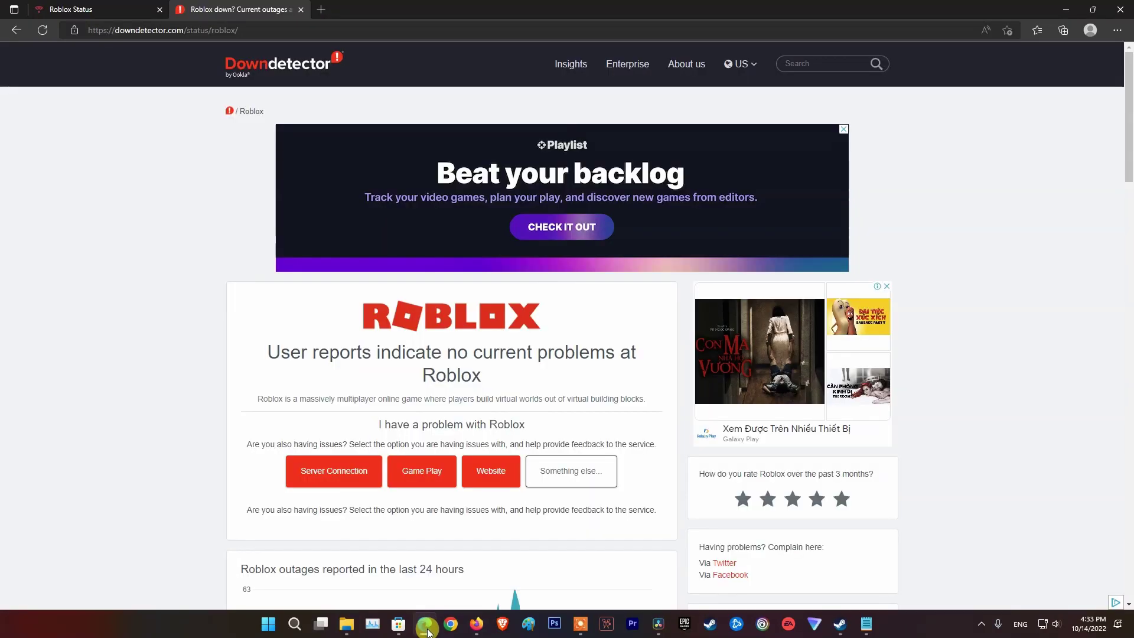
click(75, 8)
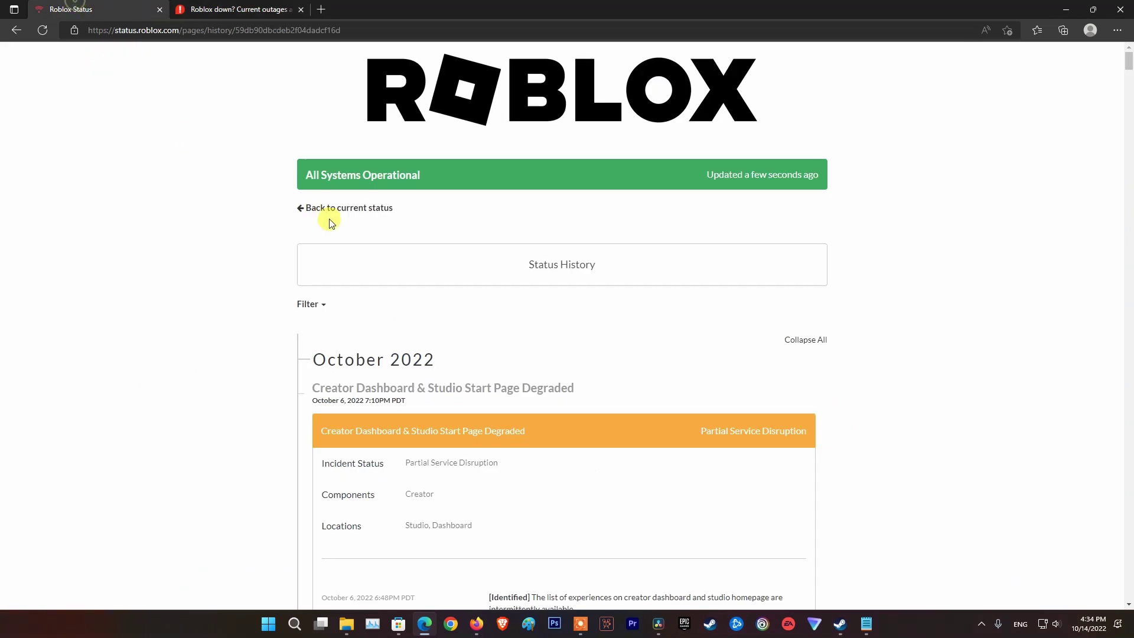
click(400, 26)
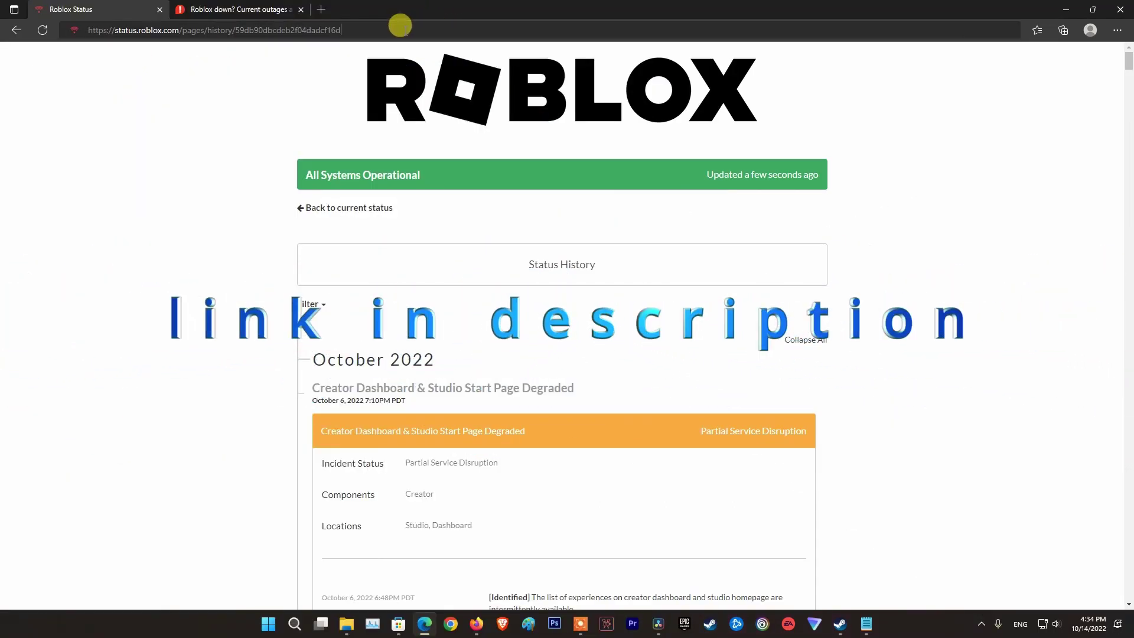
scroll(446, 347, down, 3)
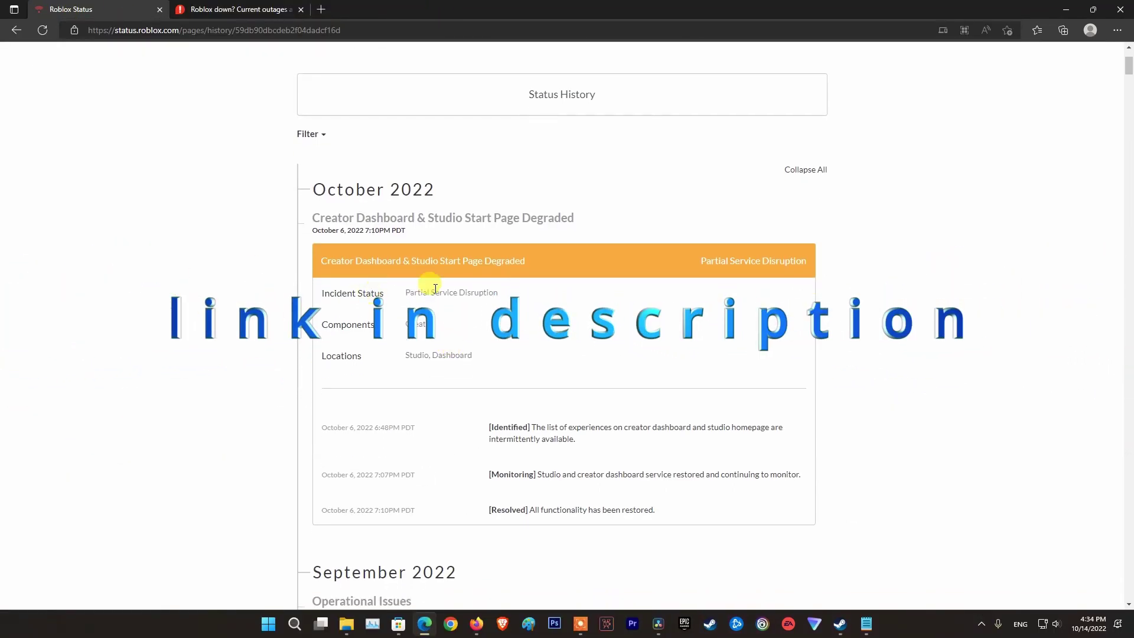
drag(474, 355, 404, 355)
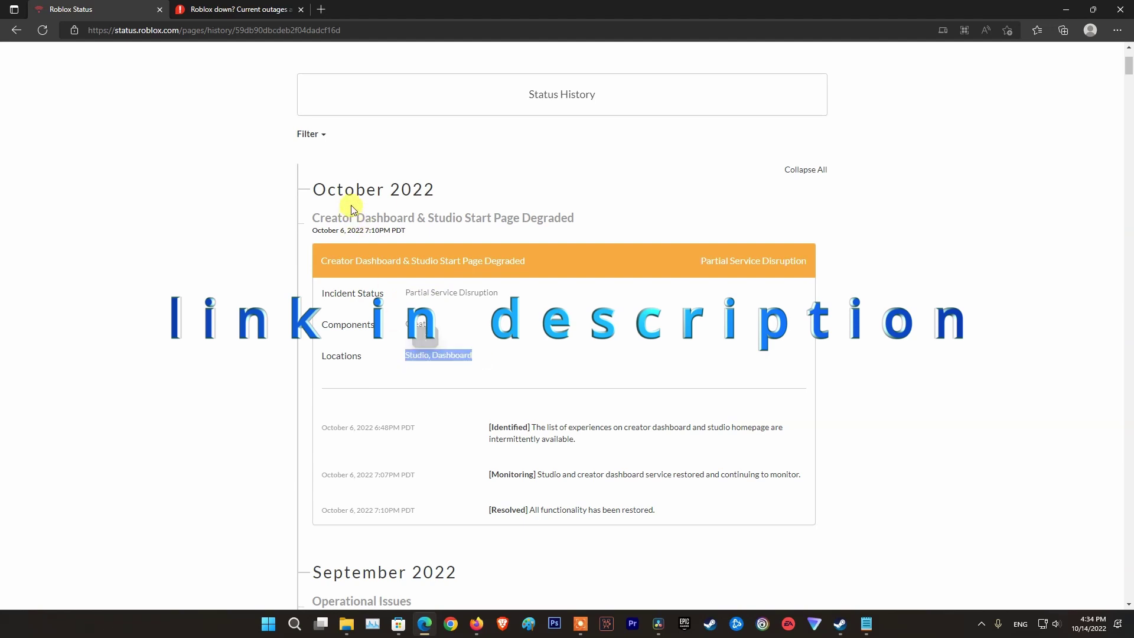
scroll(469, 321, down, 3)
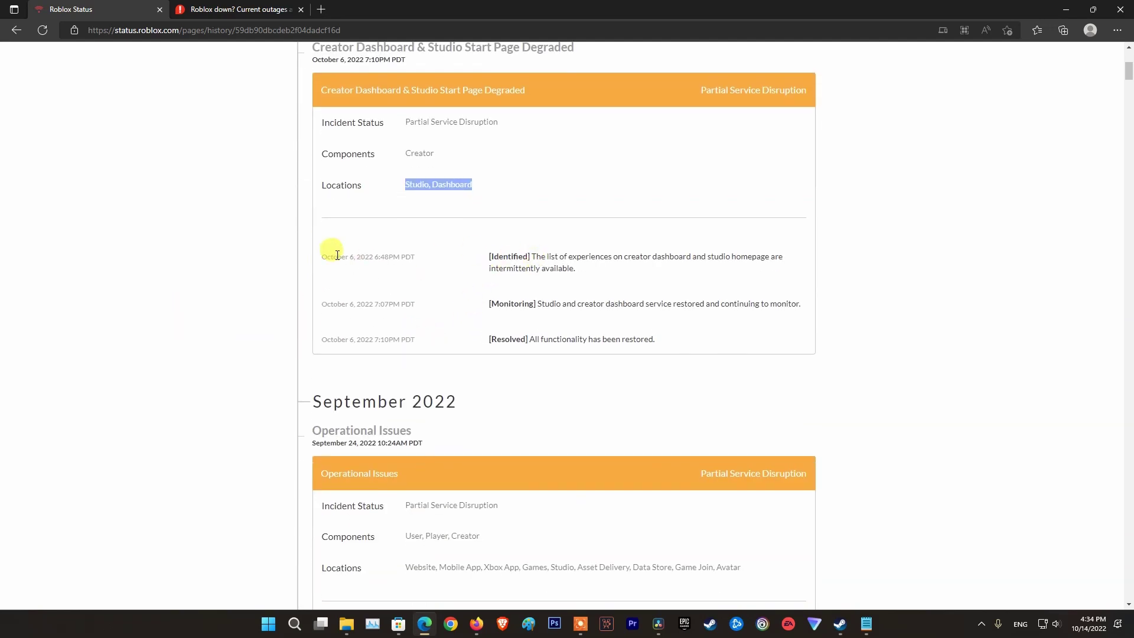
scroll(337, 255, up, 6)
click(224, 9)
Read Downdetector's Roblox social-media reports, then minimize Edge to show the desktop
scroll(378, 277, down, 4)
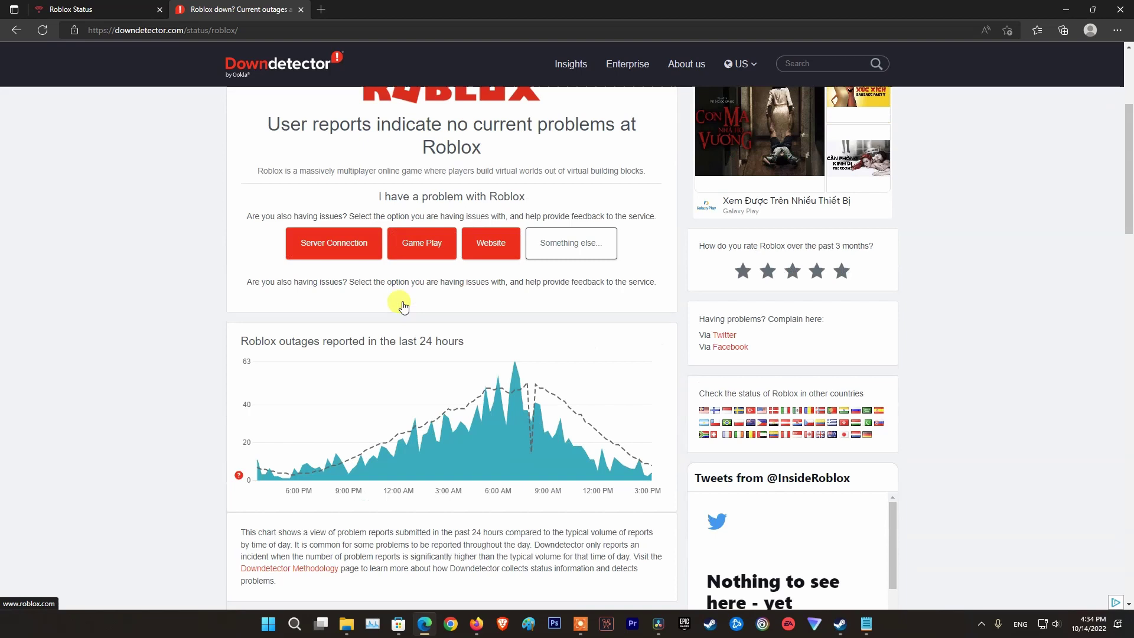
scroll(404, 306, down, 15)
scroll(407, 344, up, 3)
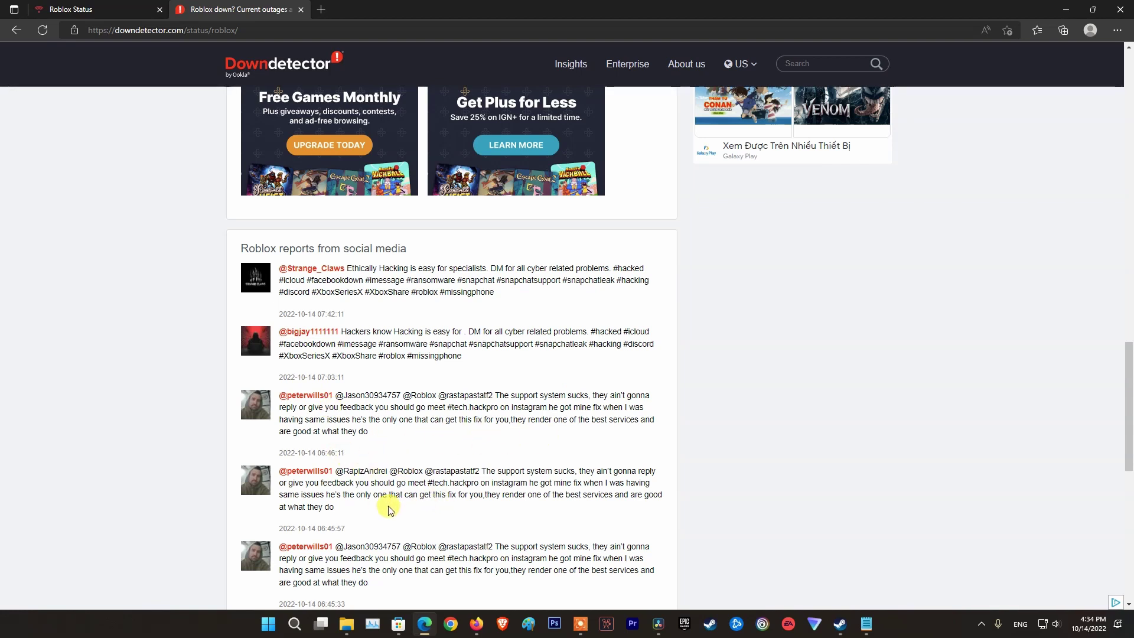
scroll(388, 509, down, 2)
scroll(389, 509, down, 4)
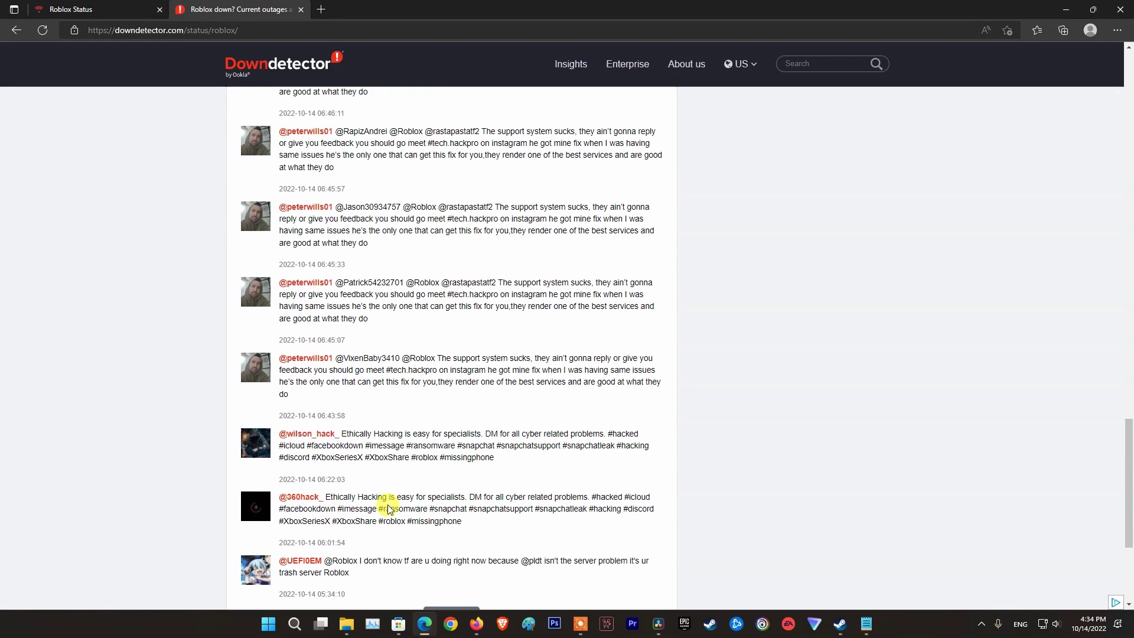
scroll(389, 509, down, 3)
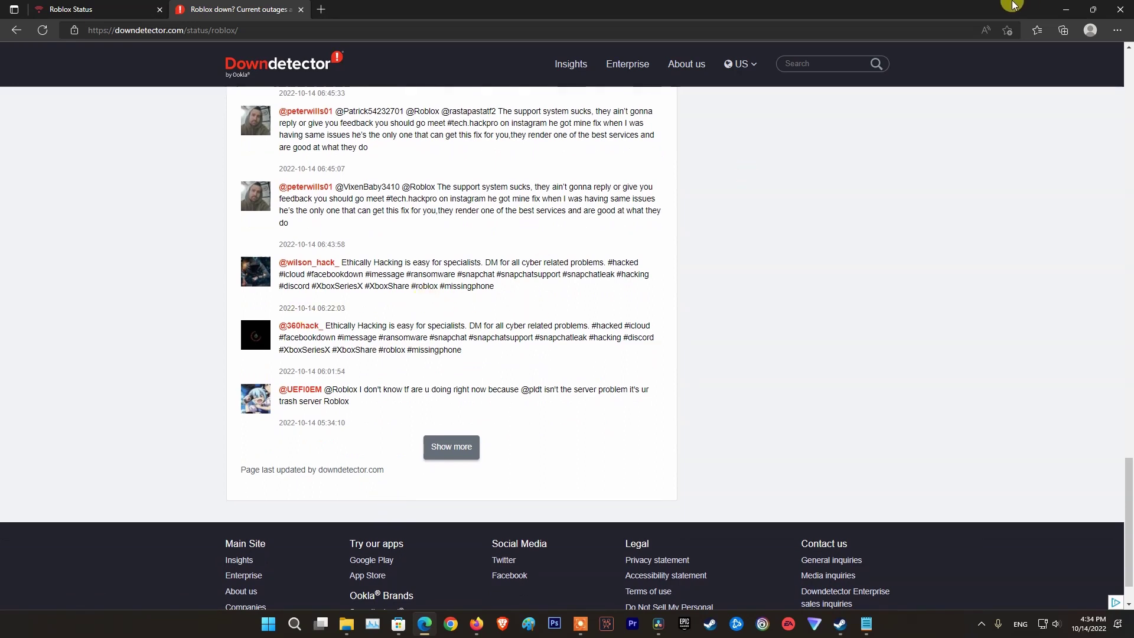
click(1066, 9)
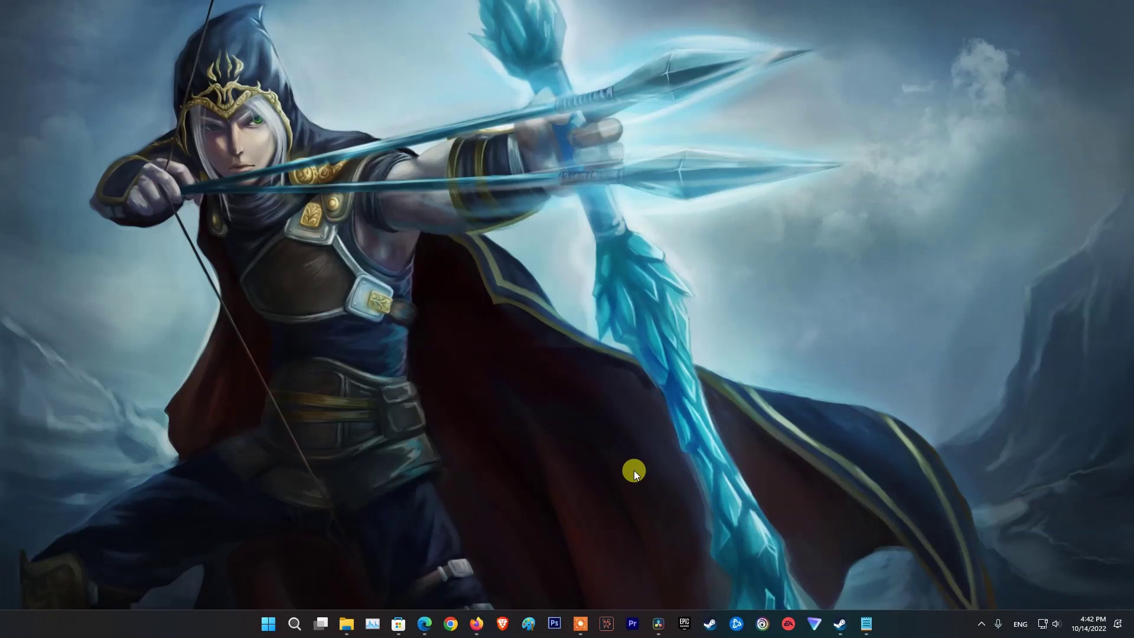
Search the Start menu for cmd and run Command Prompt as administrator
key(super)
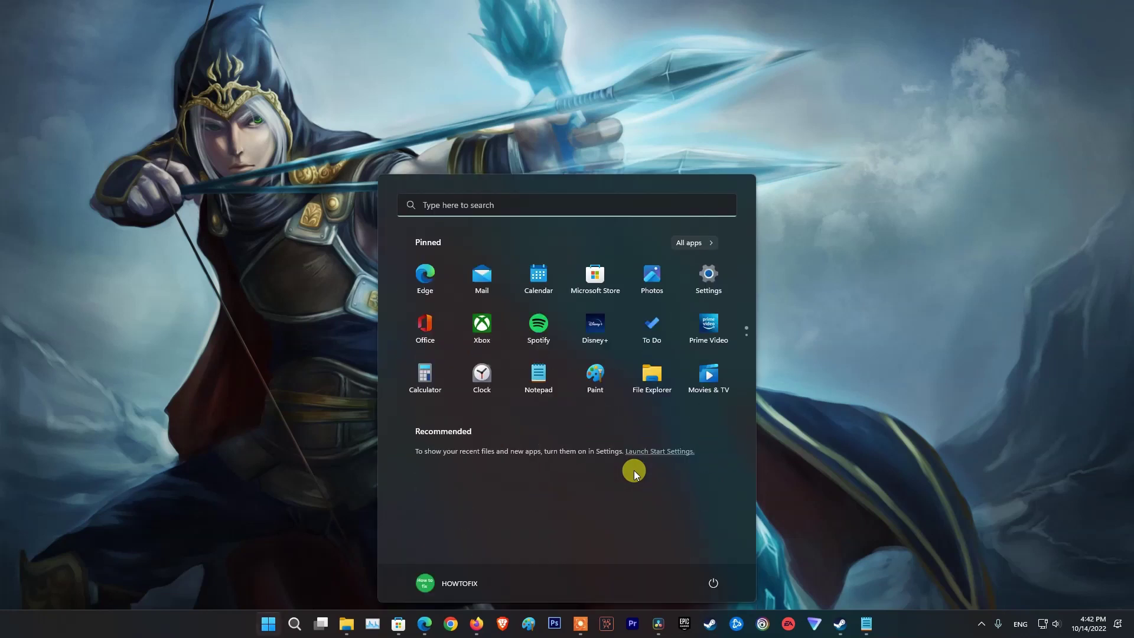
text(cmd)
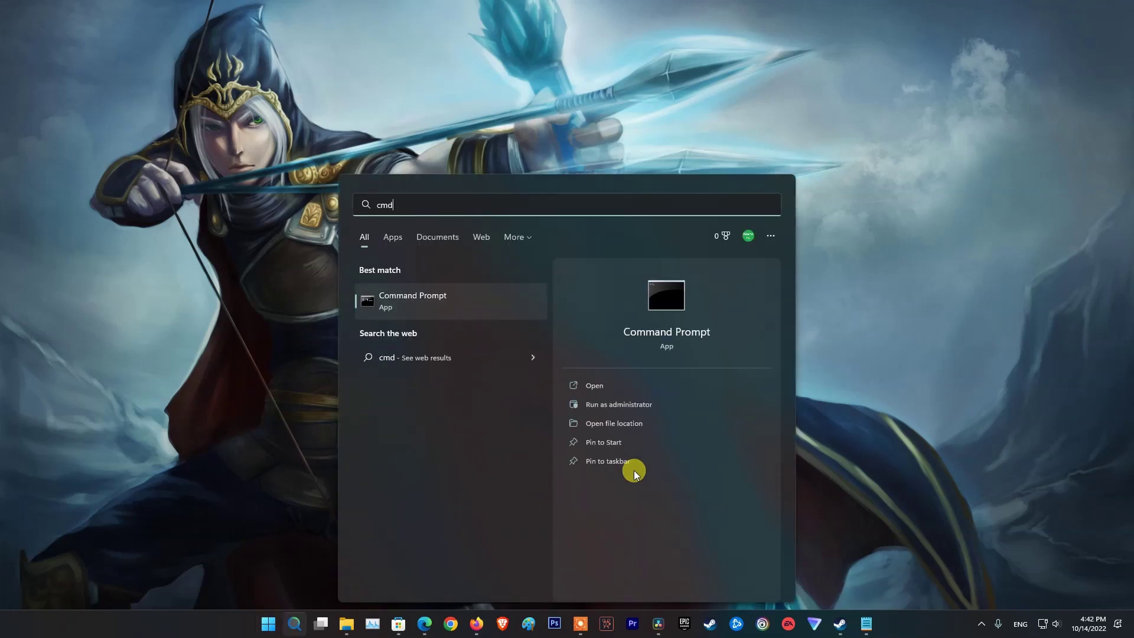
click(445, 301)
right_click(445, 301)
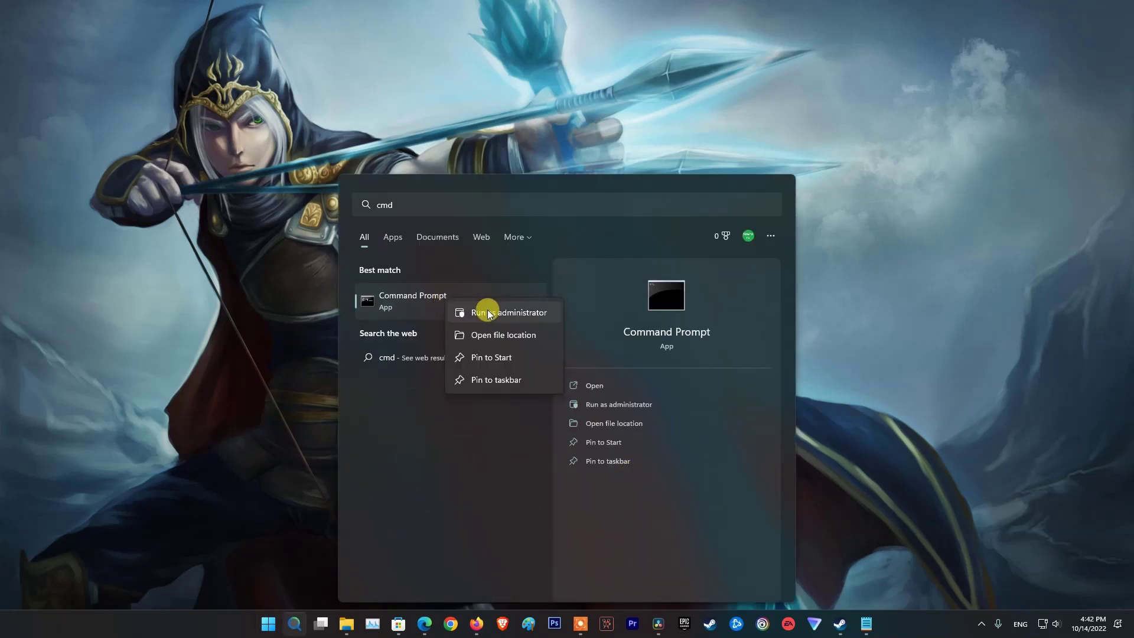
click(488, 308)
Approve the admin prompt and run ipconfig/flushdns to flush the DNS resolver cache
click(549, 405)
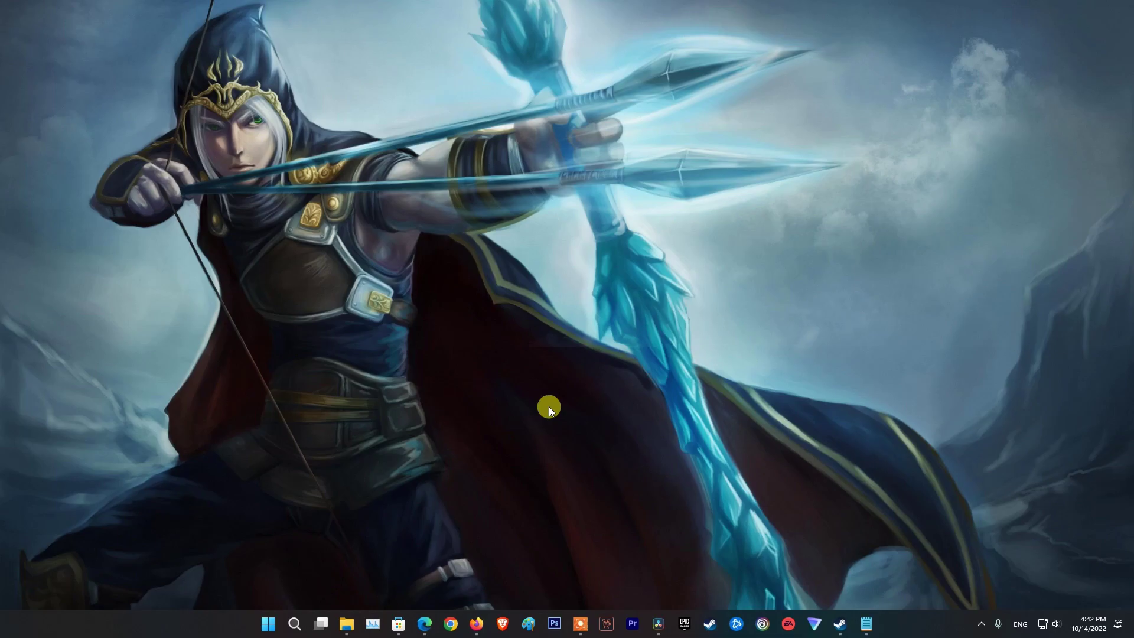
drag(292, 108, 560, 162)
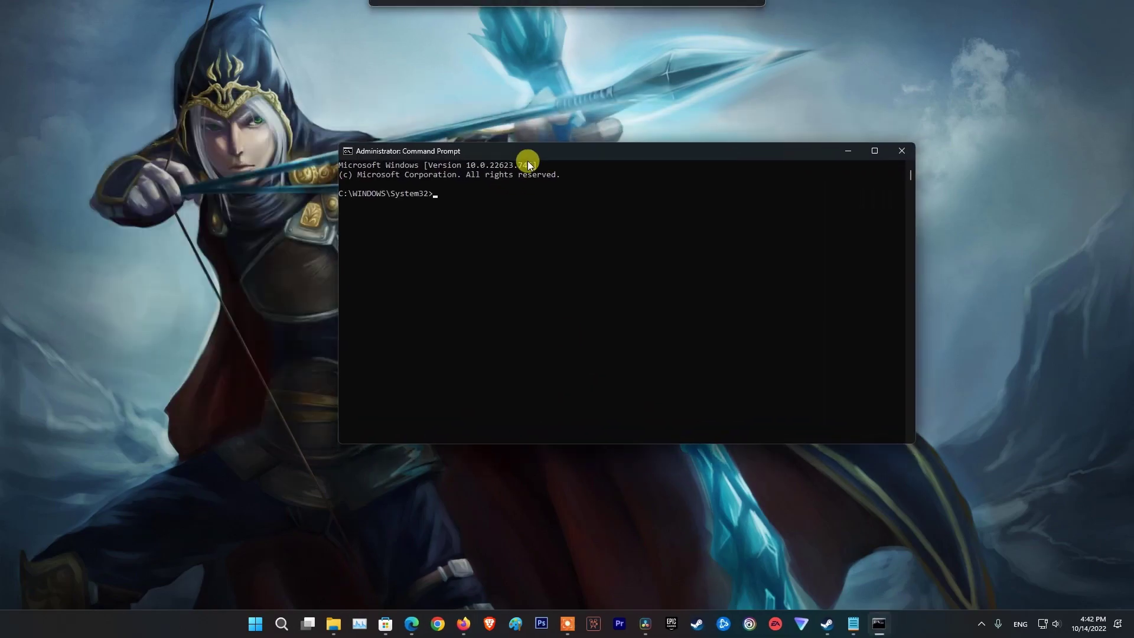
click(443, 207)
text(ipconf)
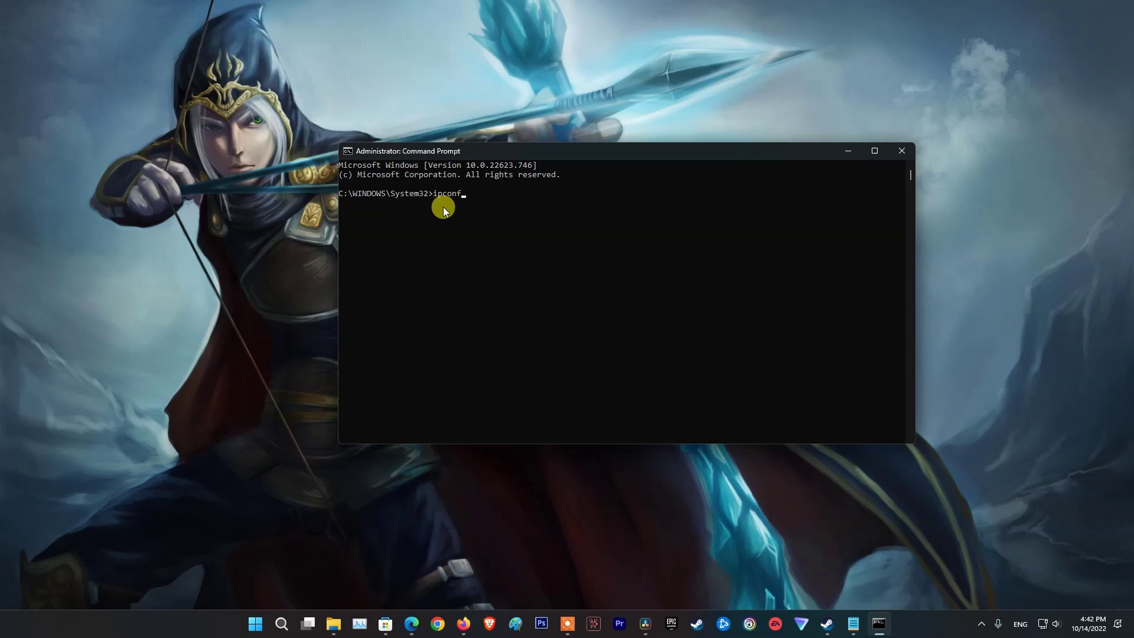
text(ig/flushdns)
key(Return)
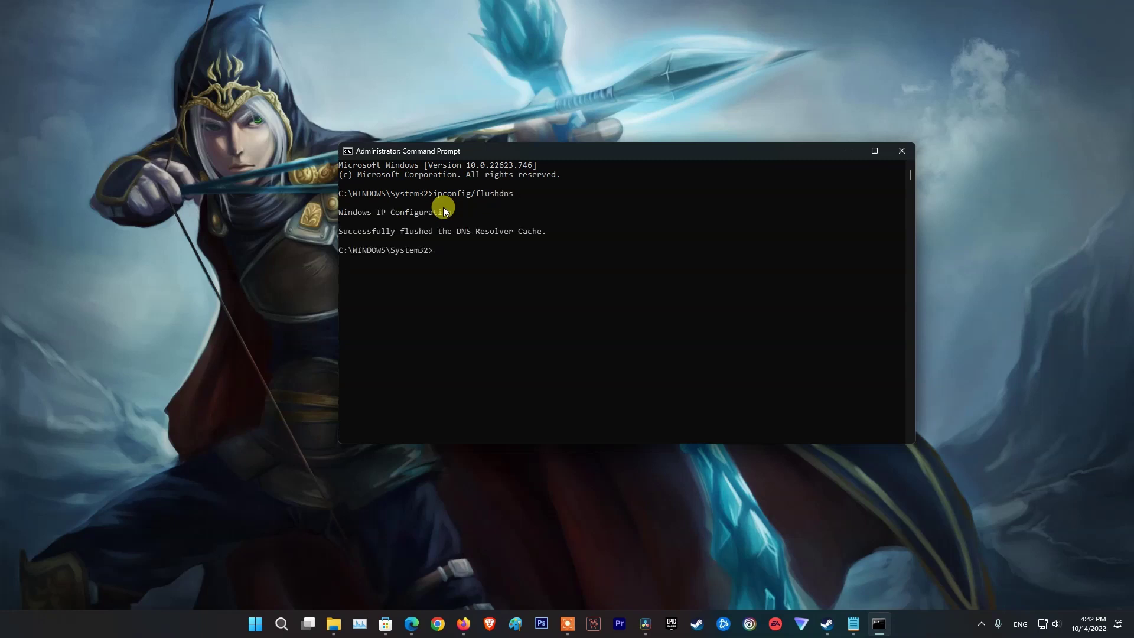
Edit the recalled command into ipconfig/registerdns and run it
key(Up)
key(BackSpace)
key(BackSpace)
key(BackSpace)
key(BackSpace)
key(BackSpace)
key(BackSpace)
text(reg)
text(e)
key(BackSpace)
text(isterdns)
key(Return)
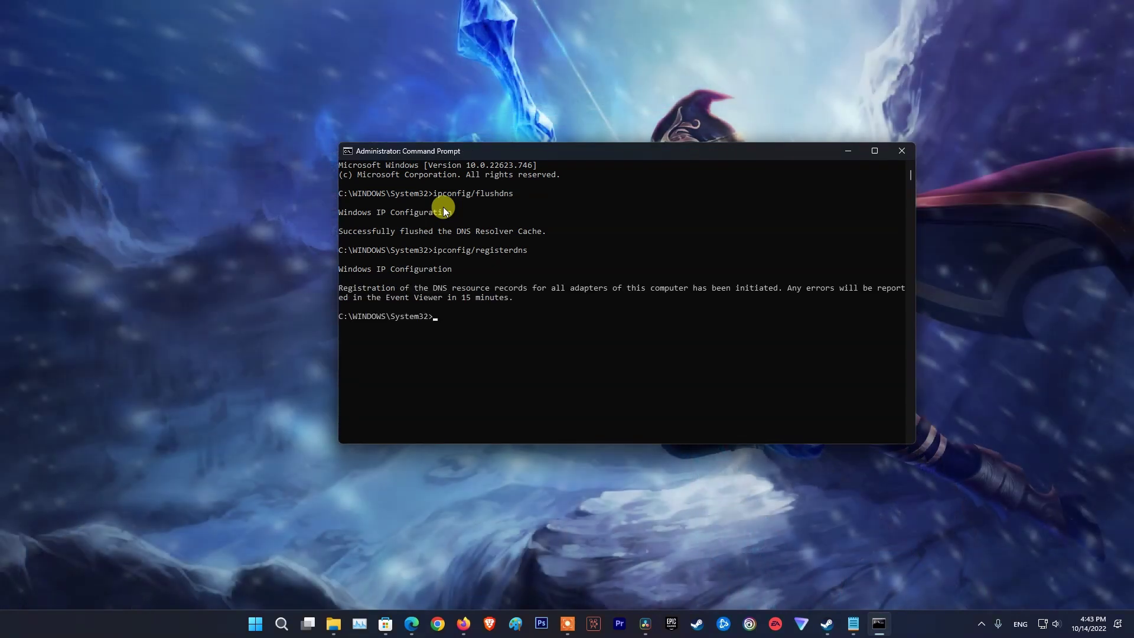
Rerun ipconfig/registerdns, then run ipconfig/release to drop the IP lease
key(Up)
key(Return)
key(Return)
key(Return)
key(Up)
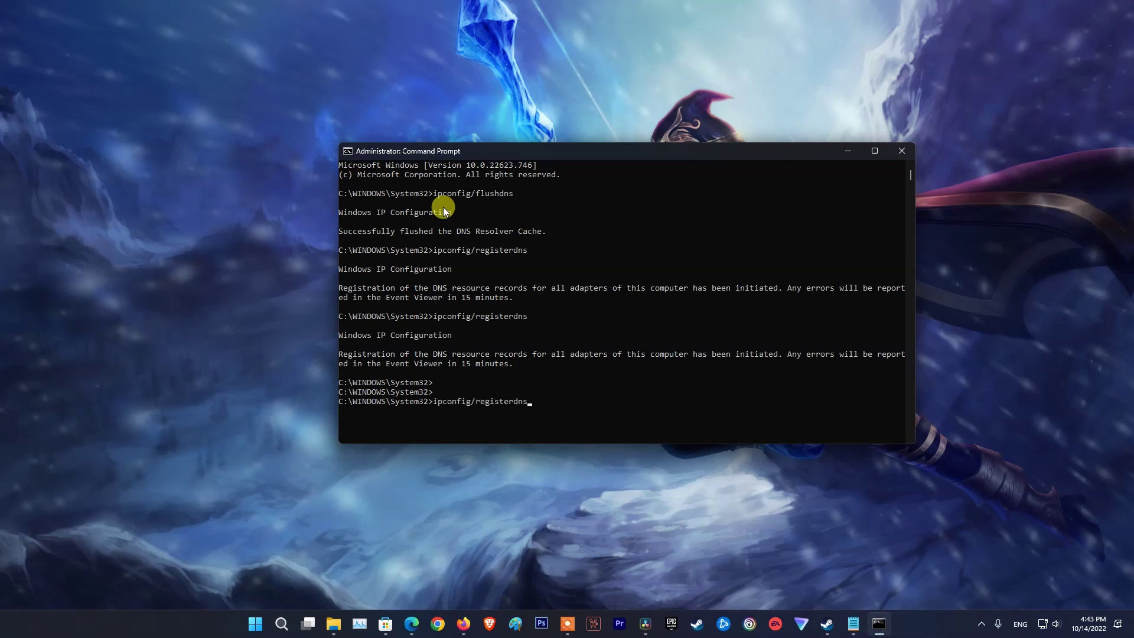
key(BackSpace)
key(BackSpace)
key(BackSpace)
key(BackSpace)
key(BackSpace)
key(BackSpace)
key(BackSpace)
text(lease)
key(Return)
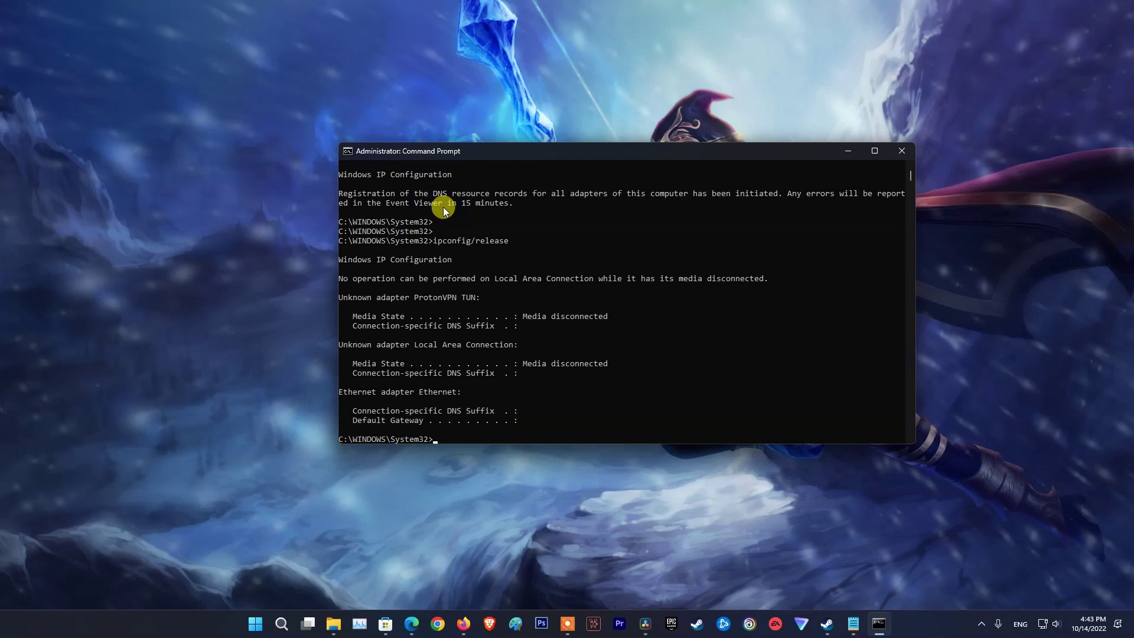
Run ipconfig/renew so Ethernet gets 192.168.1.7 with gateway 192.168.1.1
key(Up)
key(BackSpace)
key(BackSpace)
key(BackSpace)
key(BackSpace)
text(new)
key(Return)
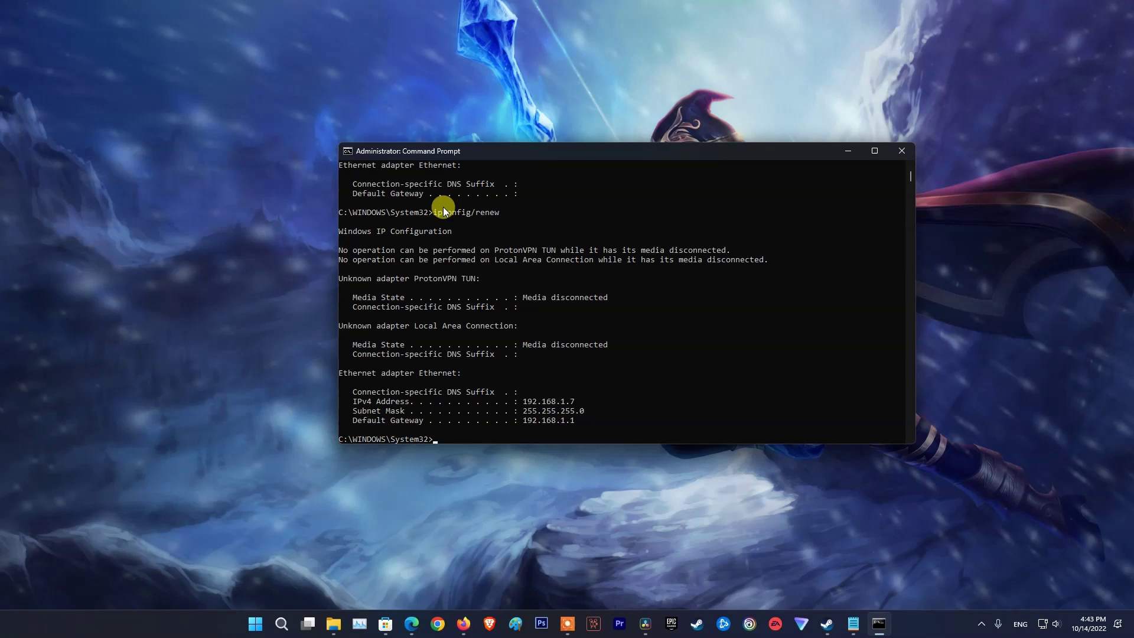
Run netsh winsock reset, close Command Prompt, and restart from the Start menu power options
text(netsh winso)
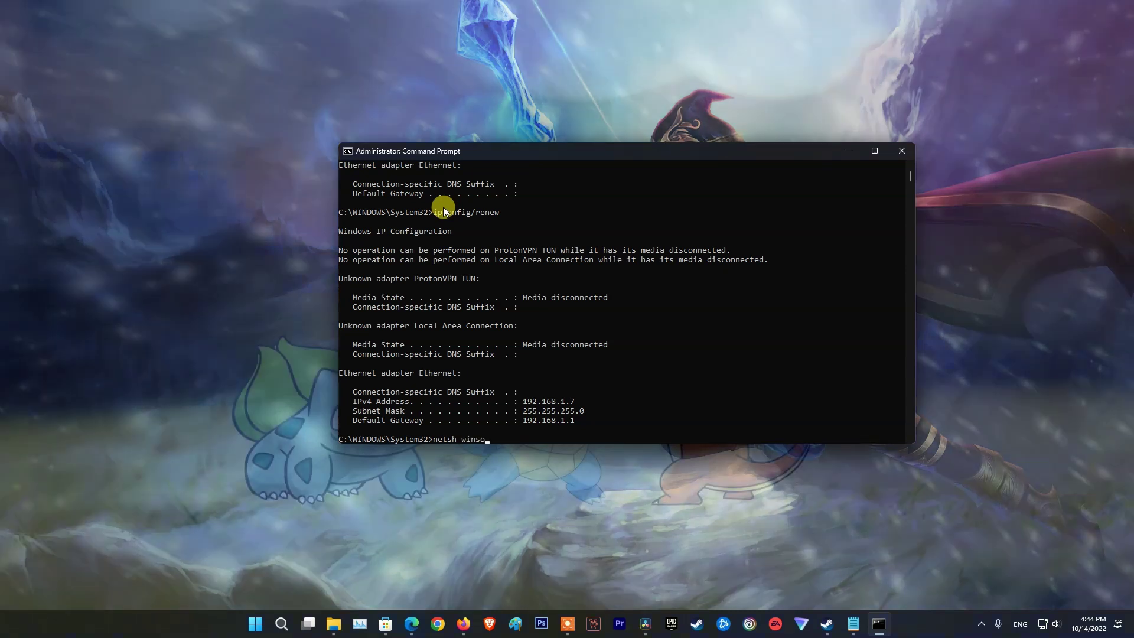
text(ck)
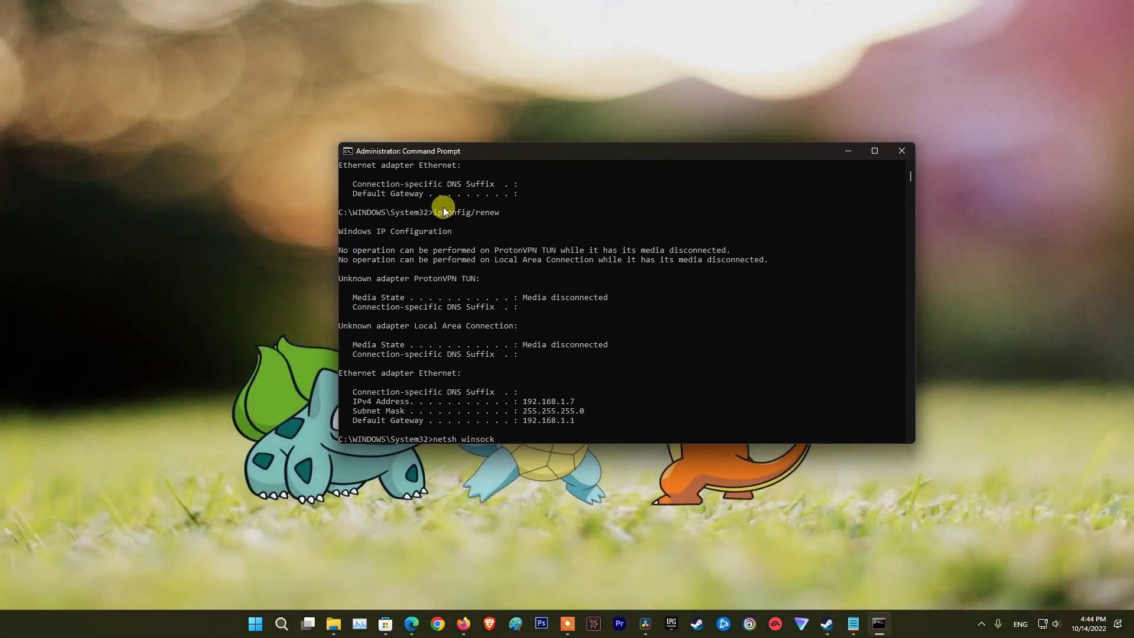
text( reset)
key(Return)
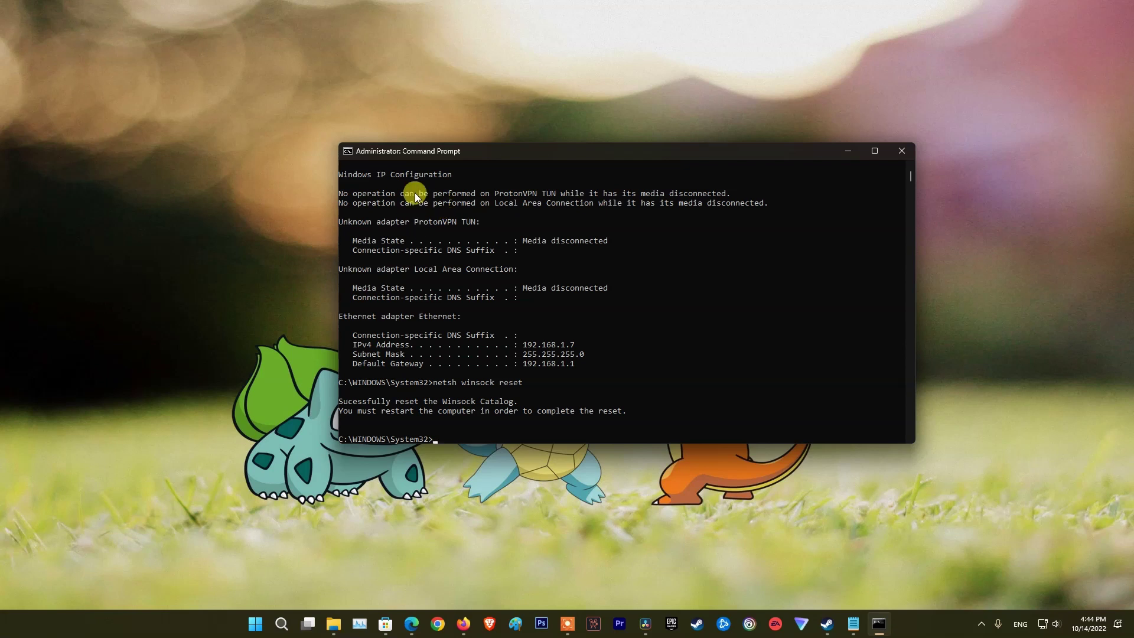
click(902, 150)
click(269, 627)
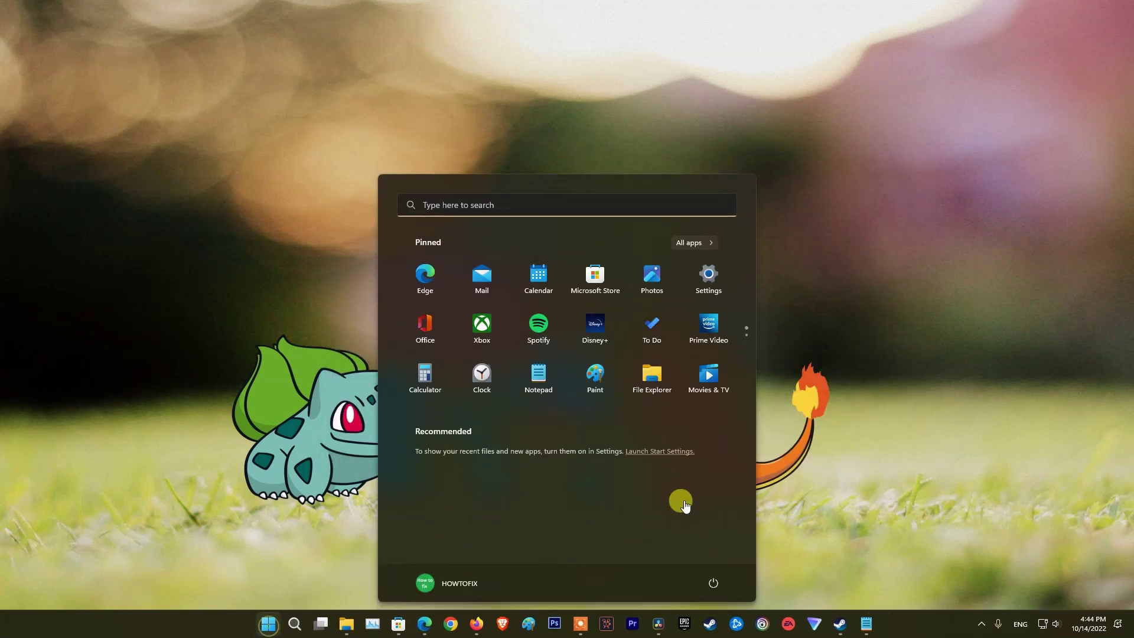
click(713, 583)
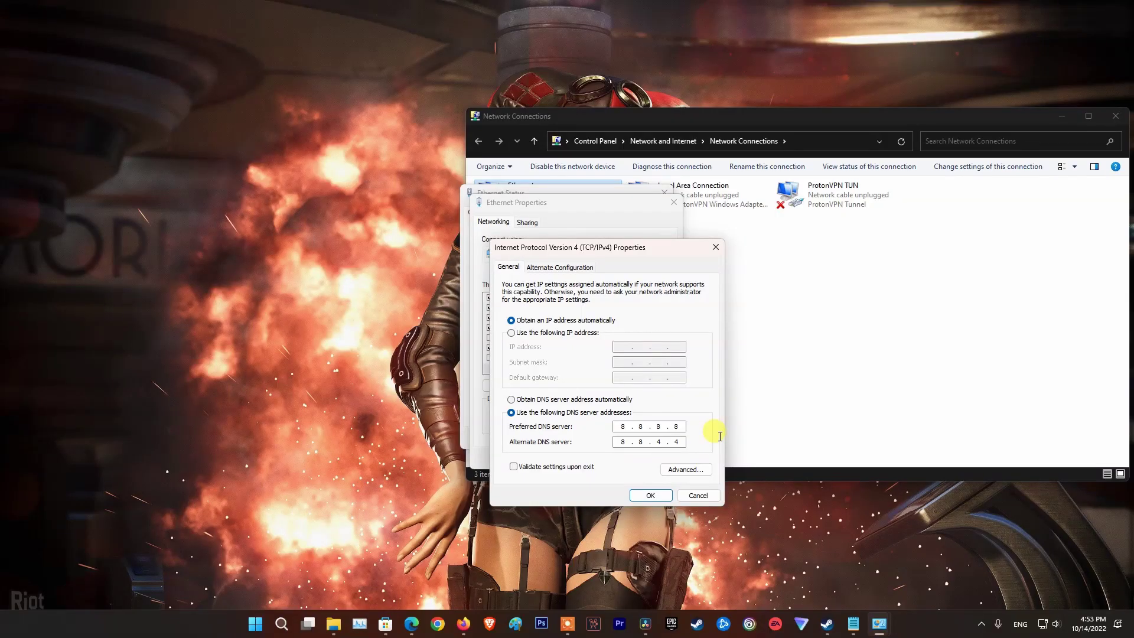
Set Ethernet IPv4 DNS to obtain automatically, confirm, and close all Ethernet and Network Connections windows
drag(607, 248, 769, 207)
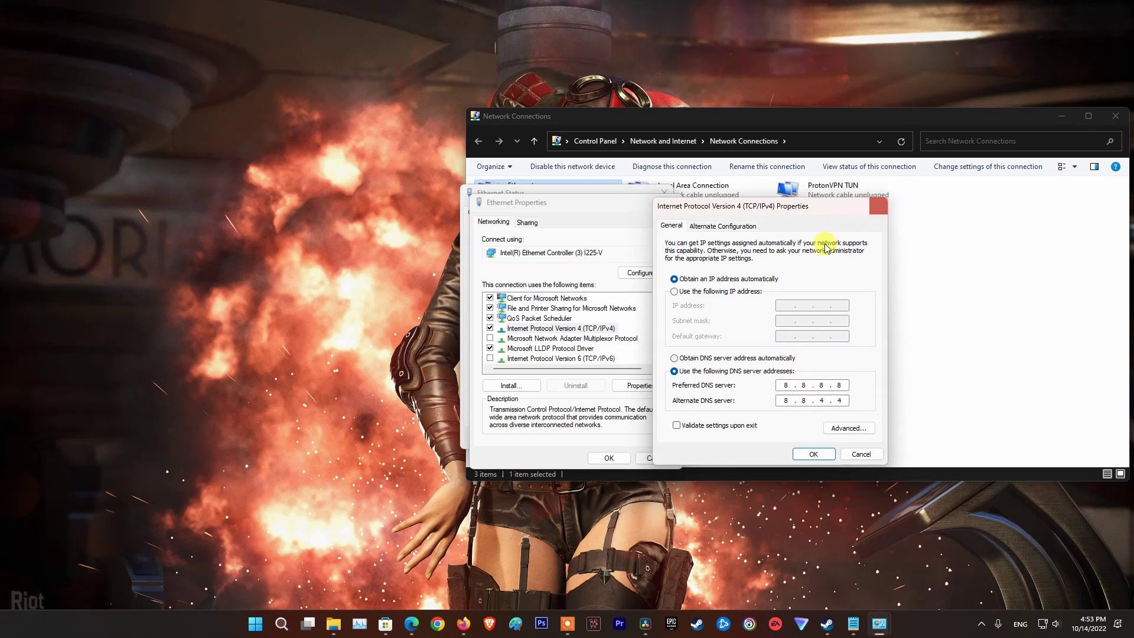
click(710, 362)
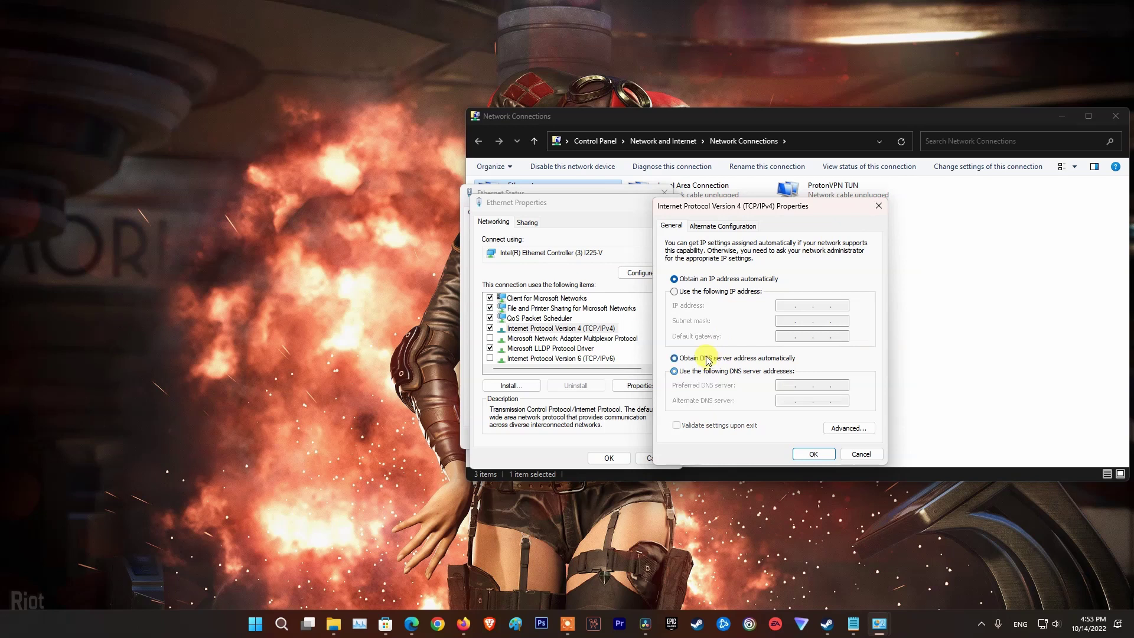
click(807, 453)
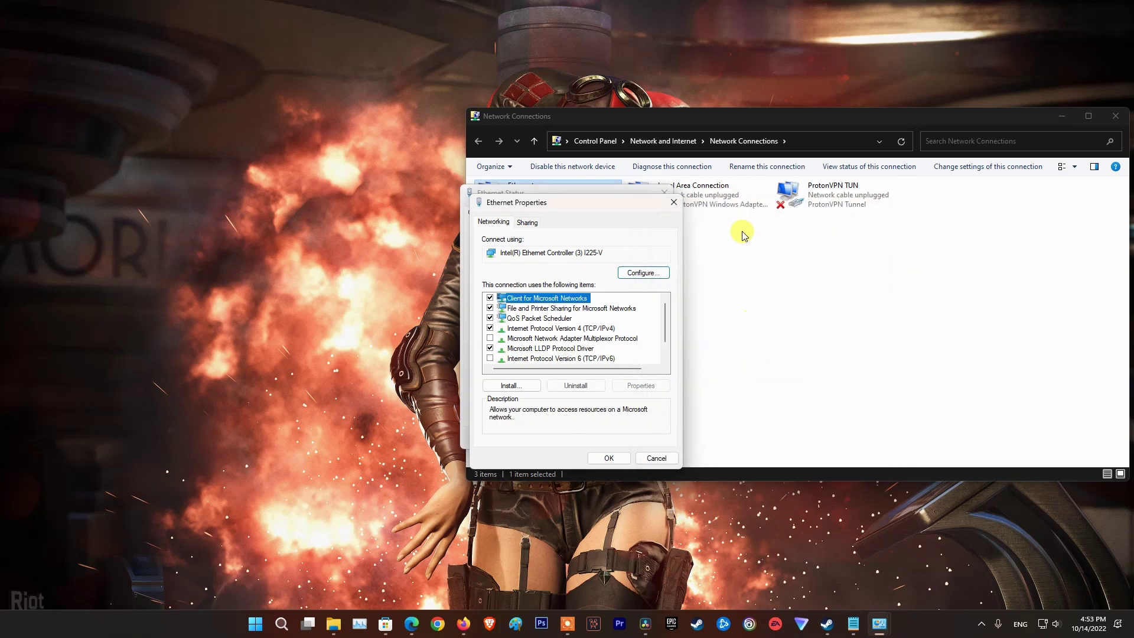
click(674, 202)
click(665, 192)
drag(926, 114, 878, 120)
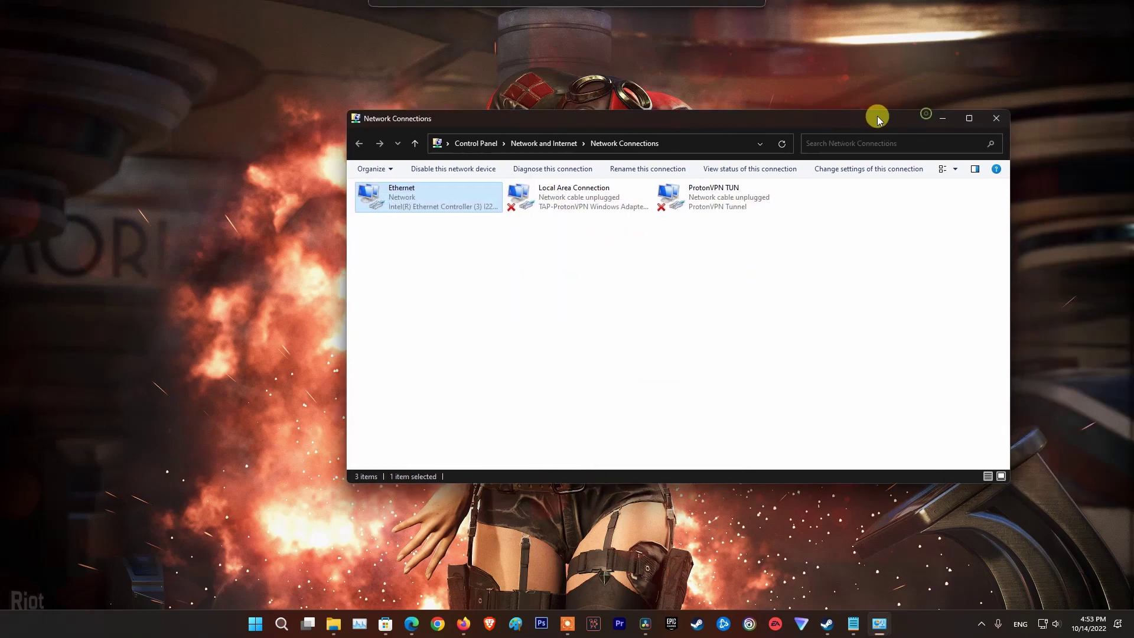
click(996, 119)
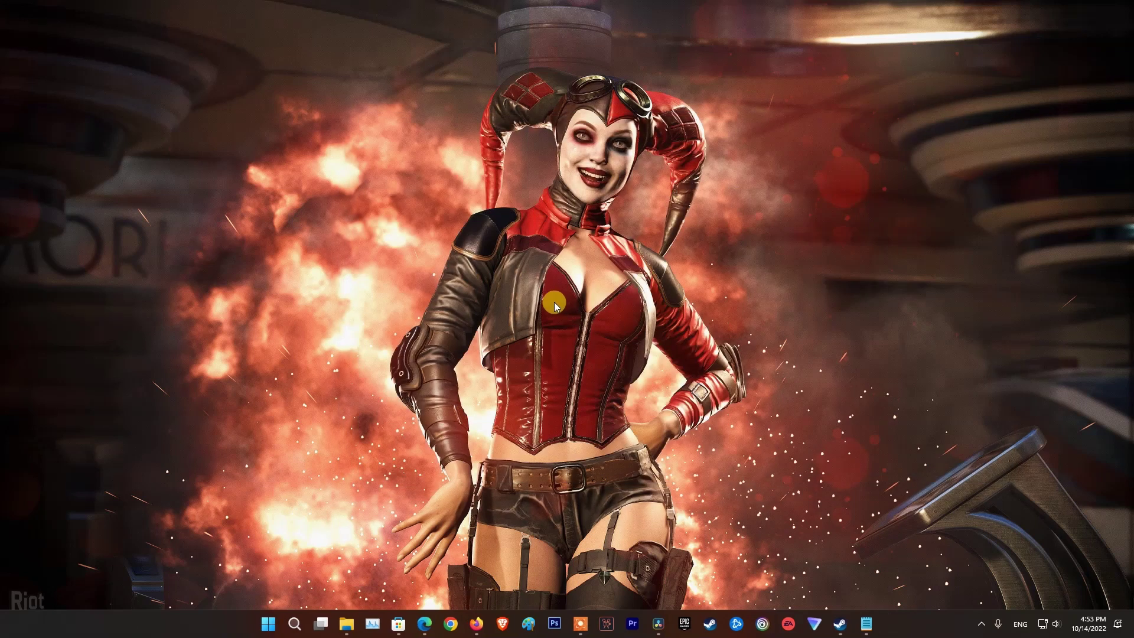
Via ncpa.cpl, set Ethernet's IPv4 DNS to 8.8.8.8 preferred and 8.8.4.4 alternate, and confirm
key(super+r)
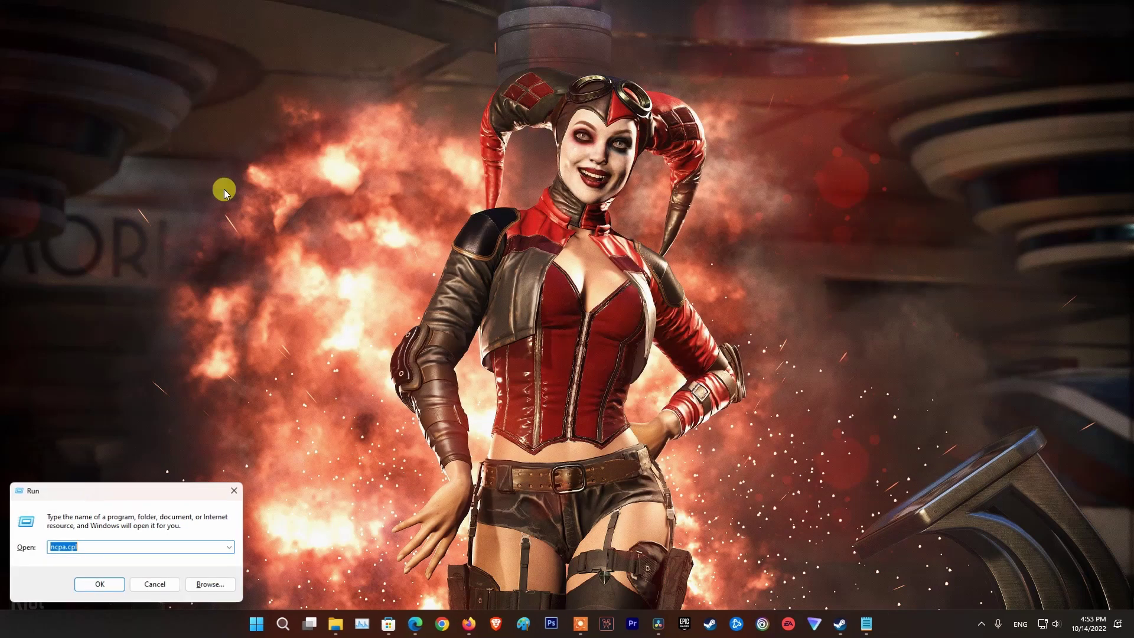
drag(188, 490, 699, 246)
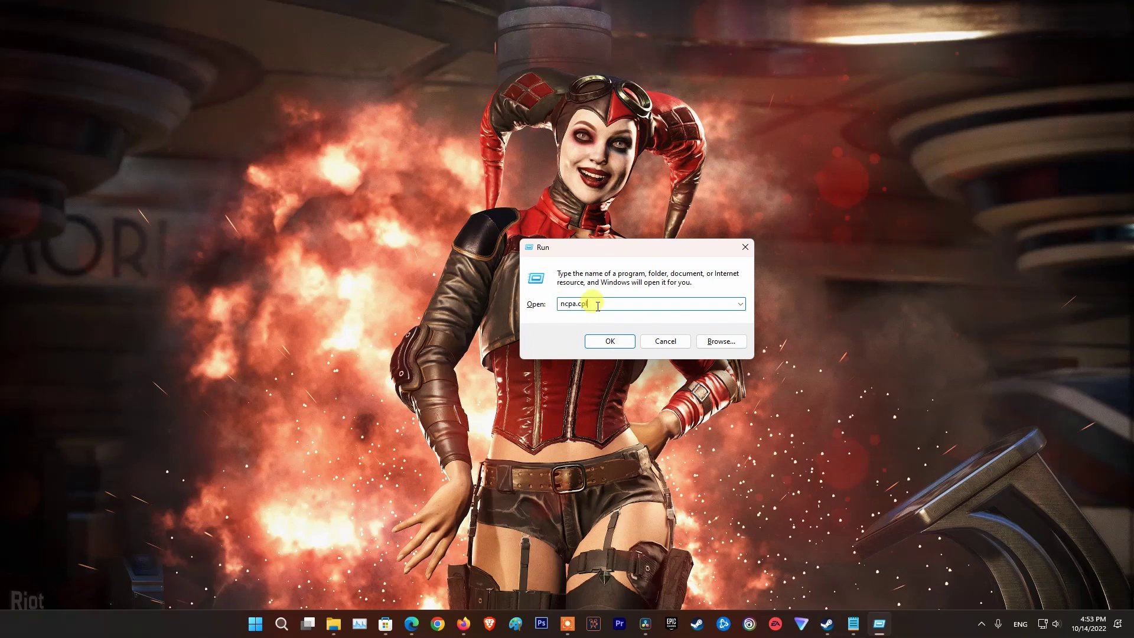
click(609, 342)
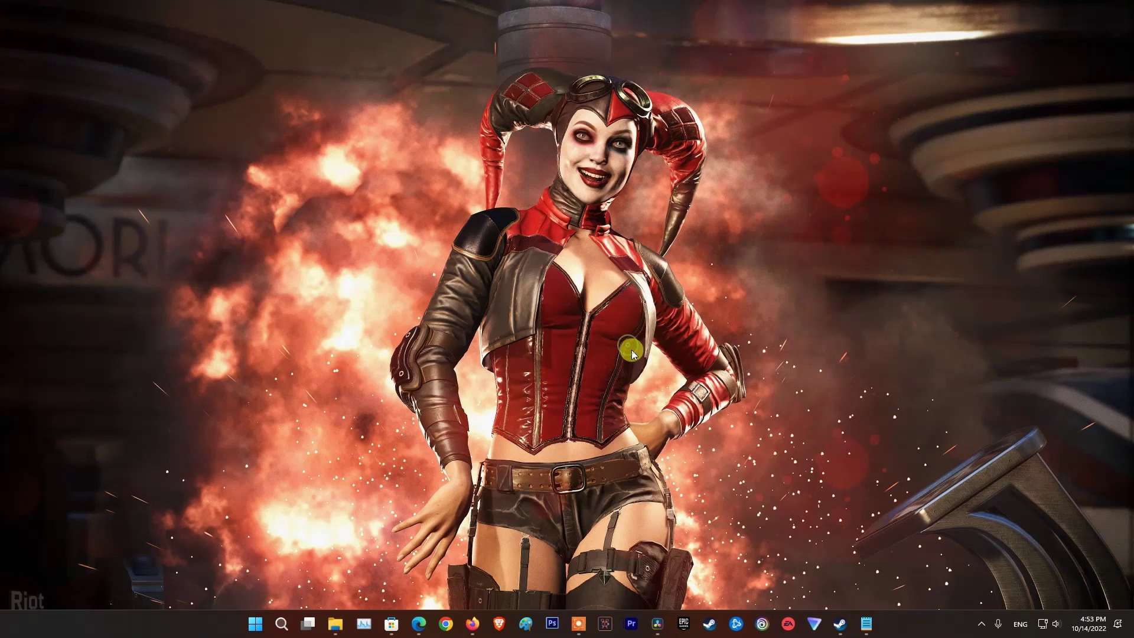
click(506, 197)
right_click(507, 196)
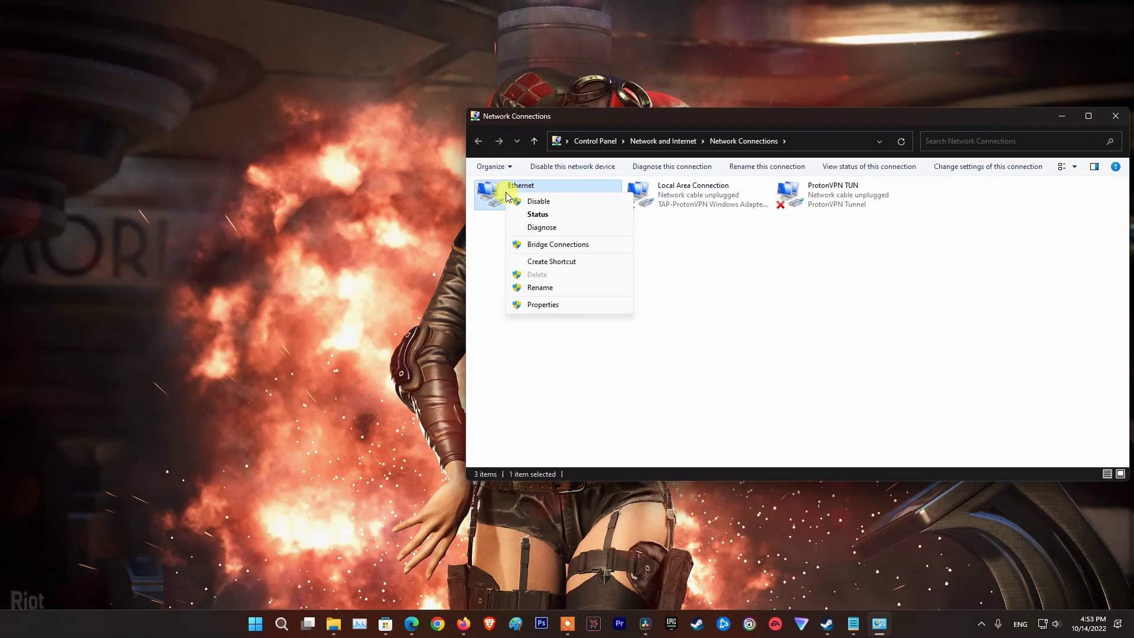
click(542, 304)
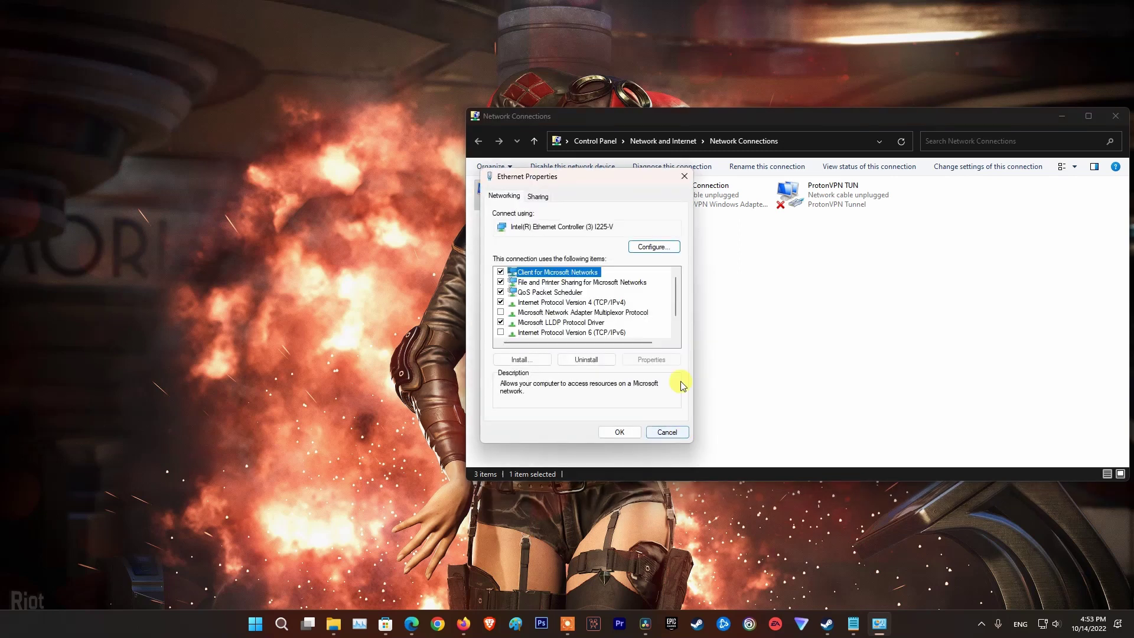
double_click(615, 303)
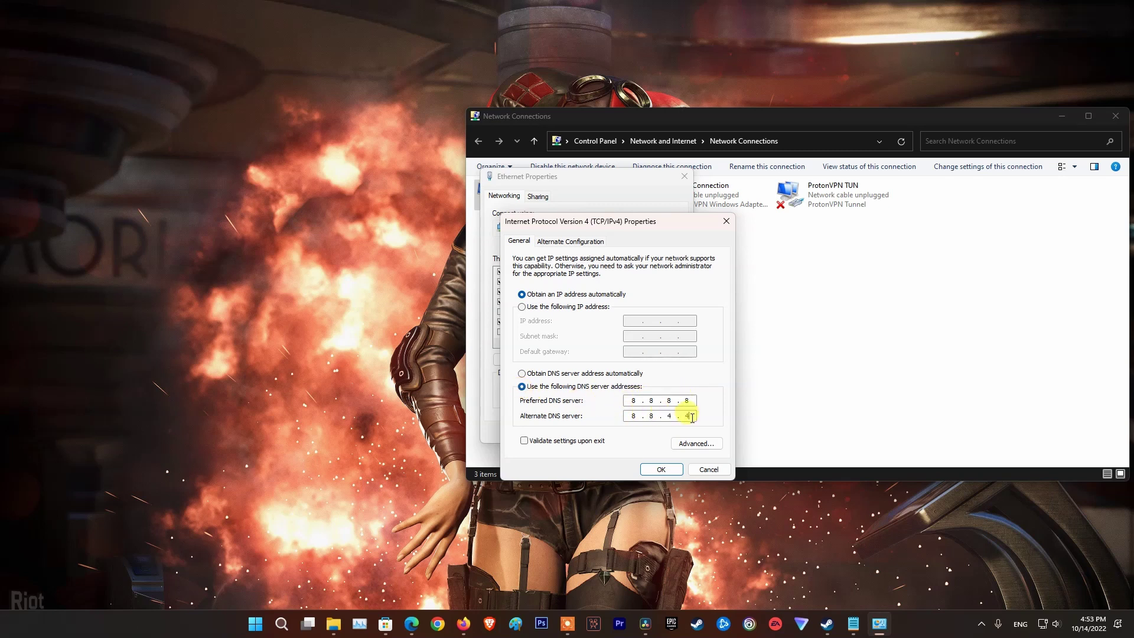
click(659, 470)
click(620, 431)
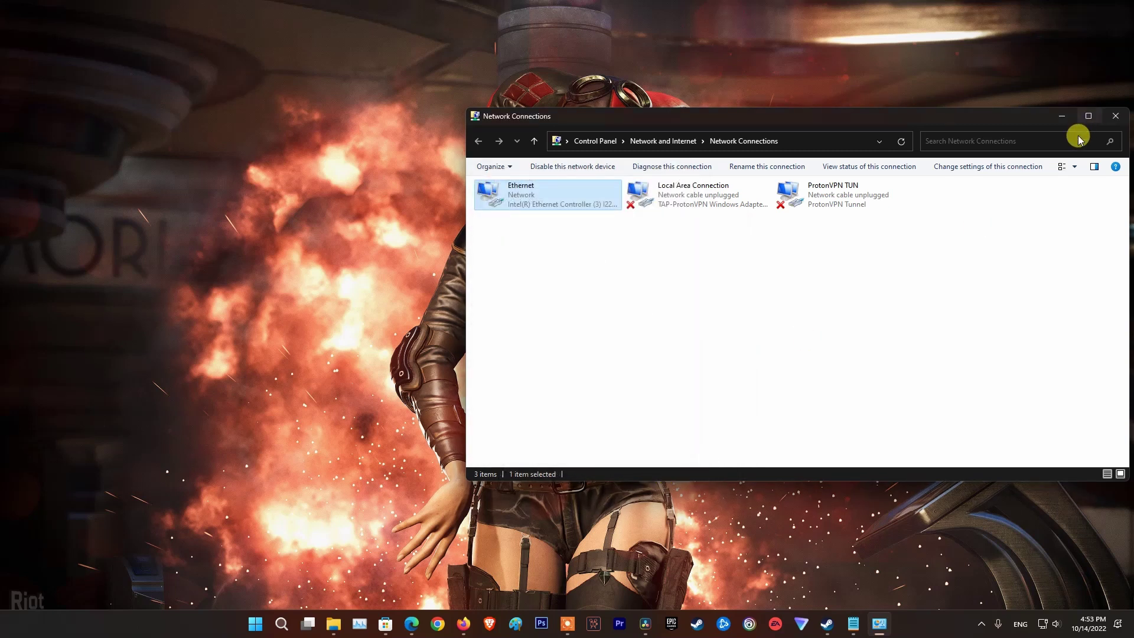
Close the Network Connections window
click(1116, 117)
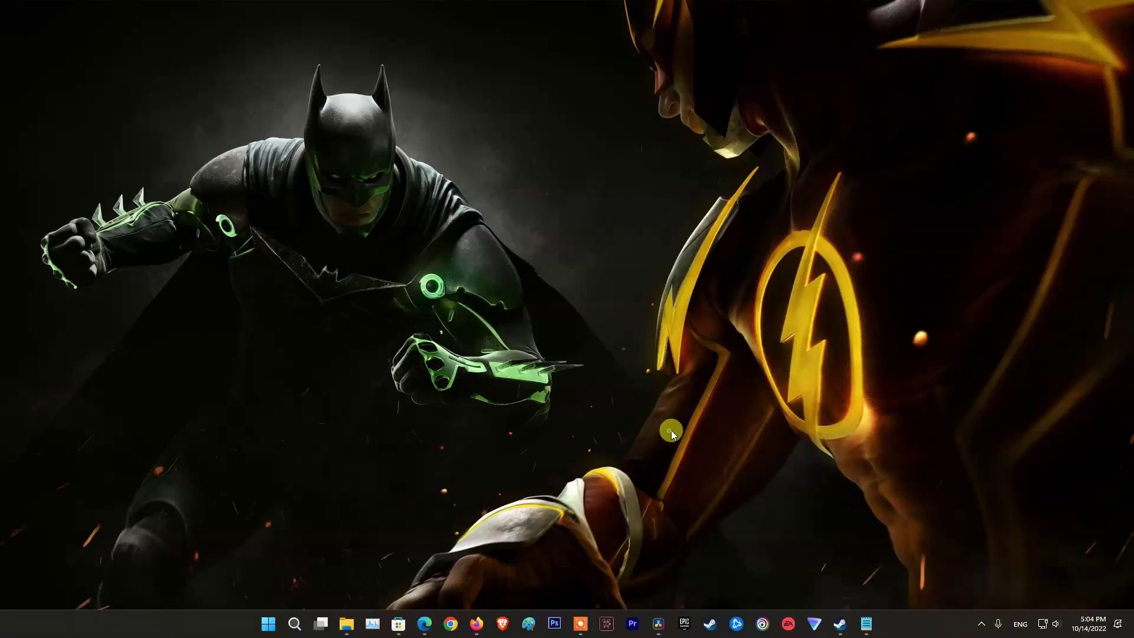
Open Settings and go to Apps > Installed apps
click(268, 624)
click(716, 285)
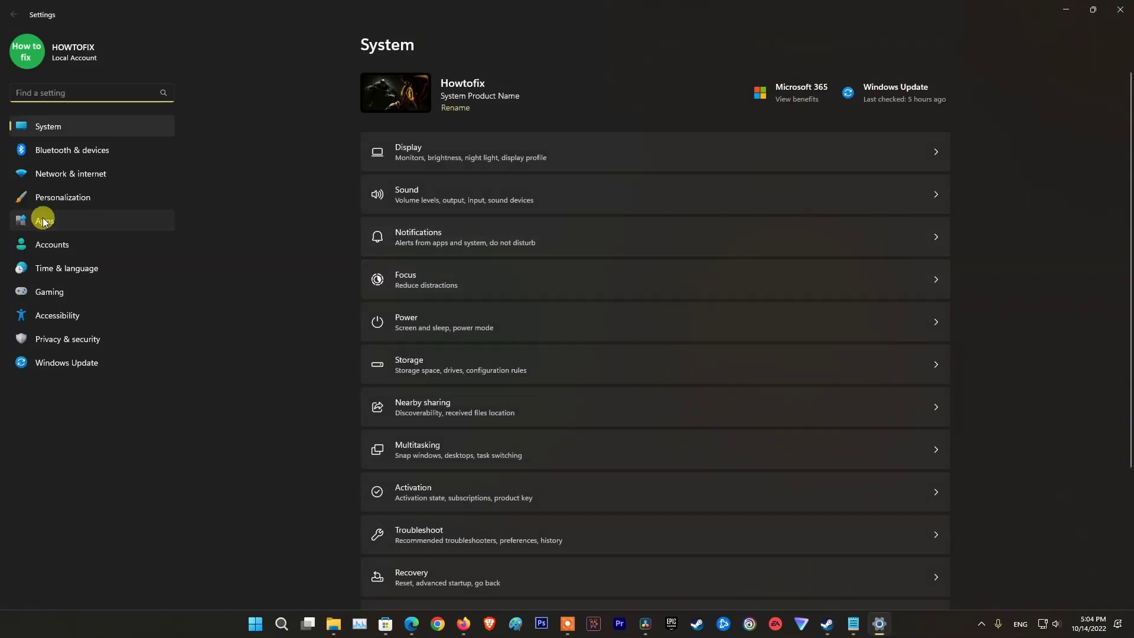
click(70, 219)
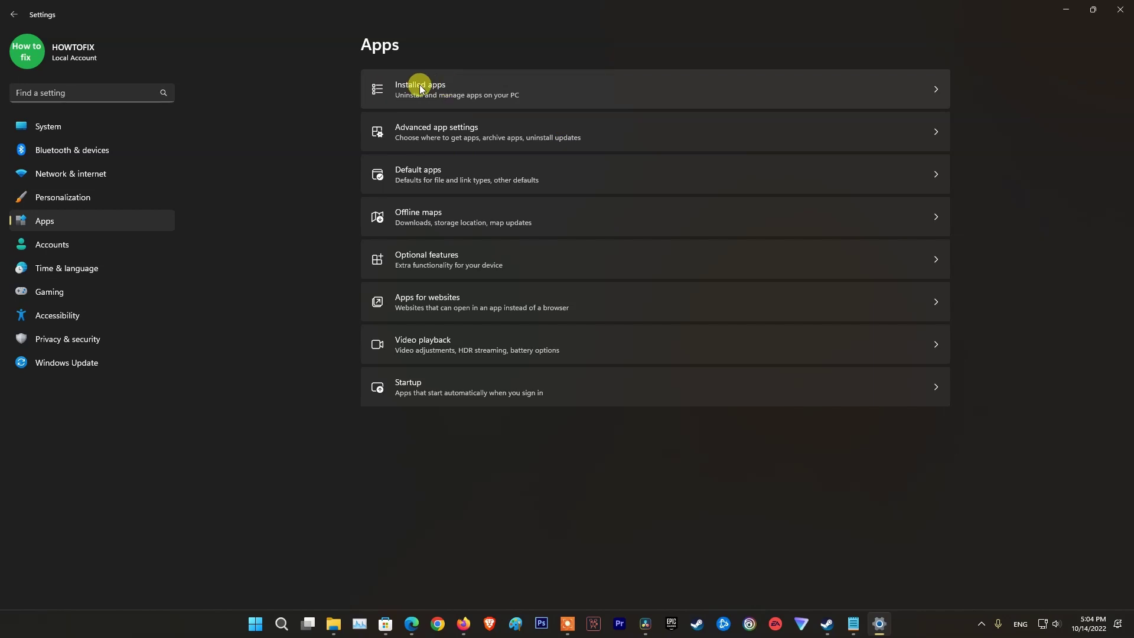
click(559, 88)
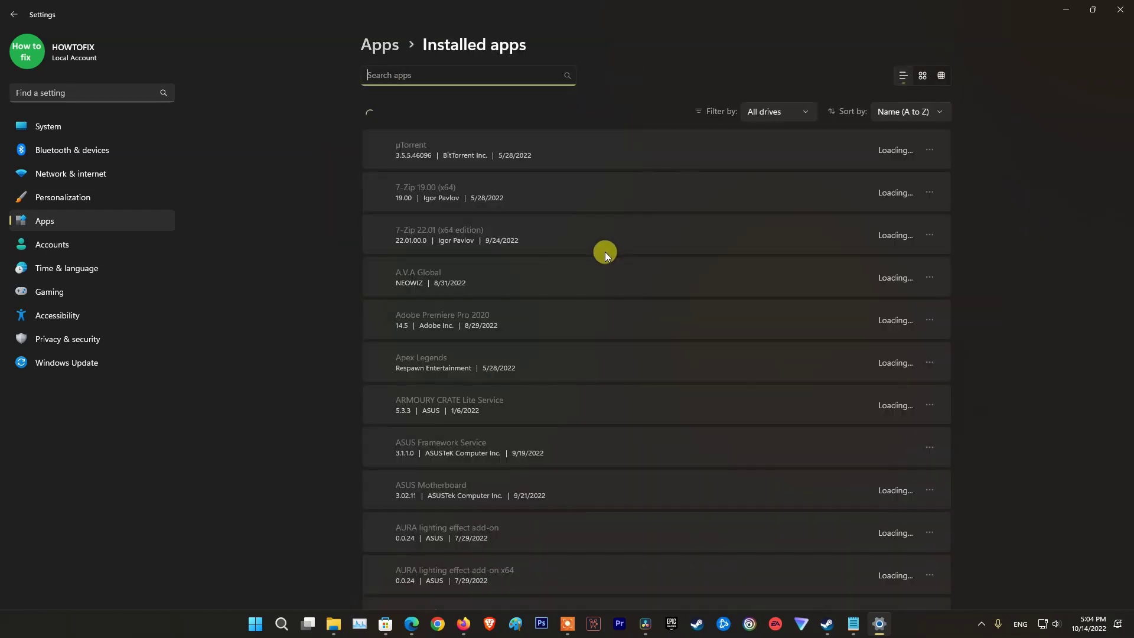
Scroll to Roblox and open its Advanced options page down to the Repair section
scroll(692, 407, down, 15)
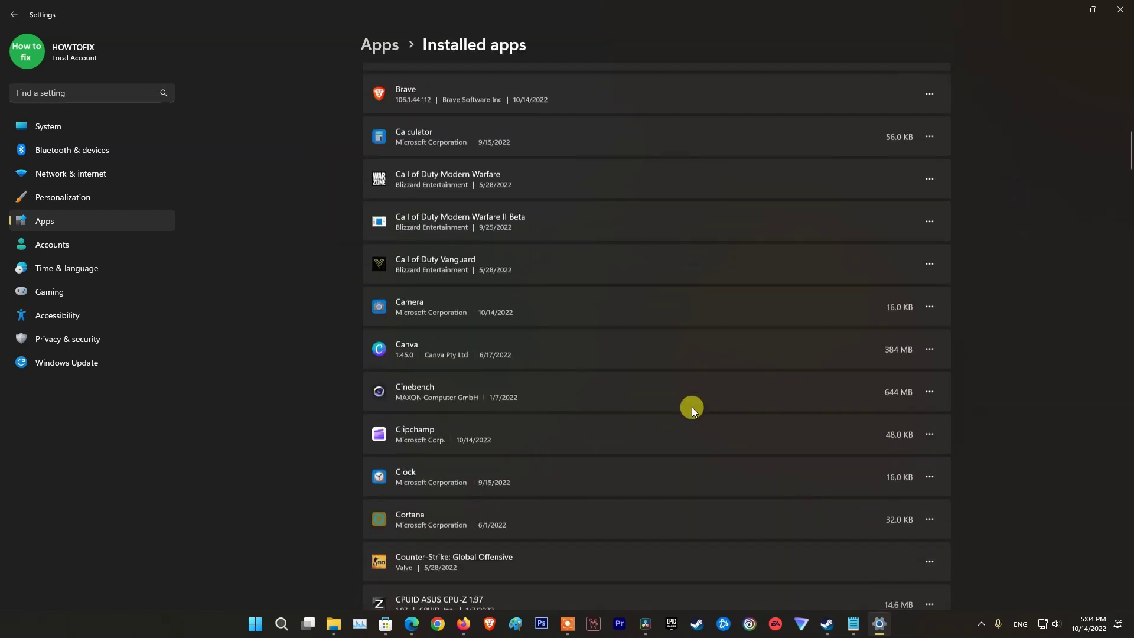
scroll(693, 406, down, 5)
drag(1127, 190, 1115, 444)
scroll(1116, 447, down, 5)
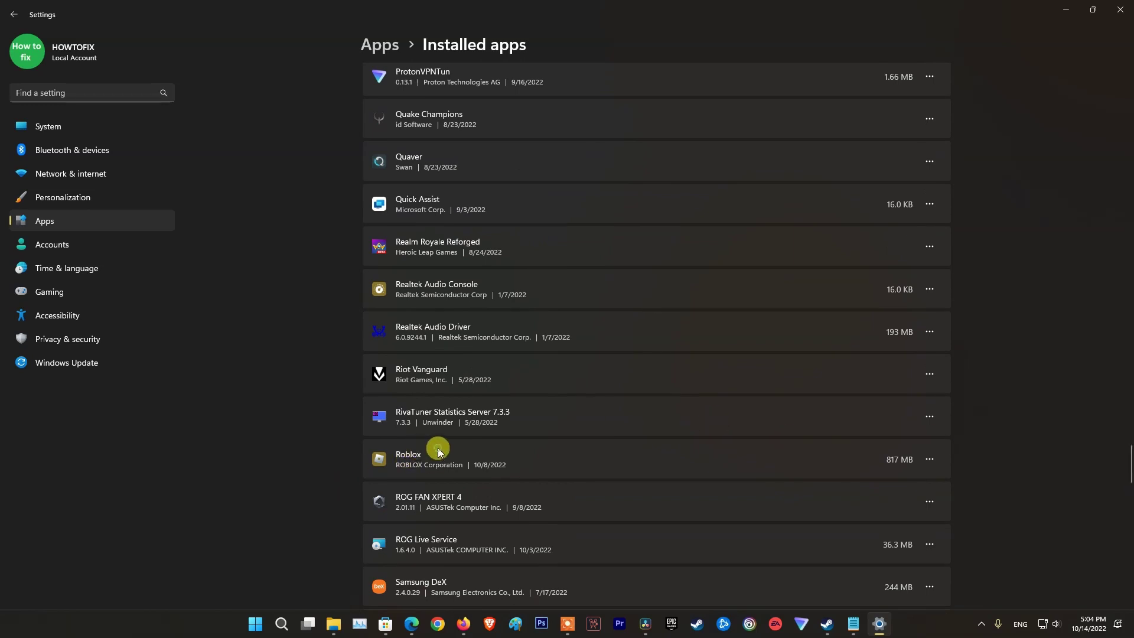
scroll(646, 445, down, 2)
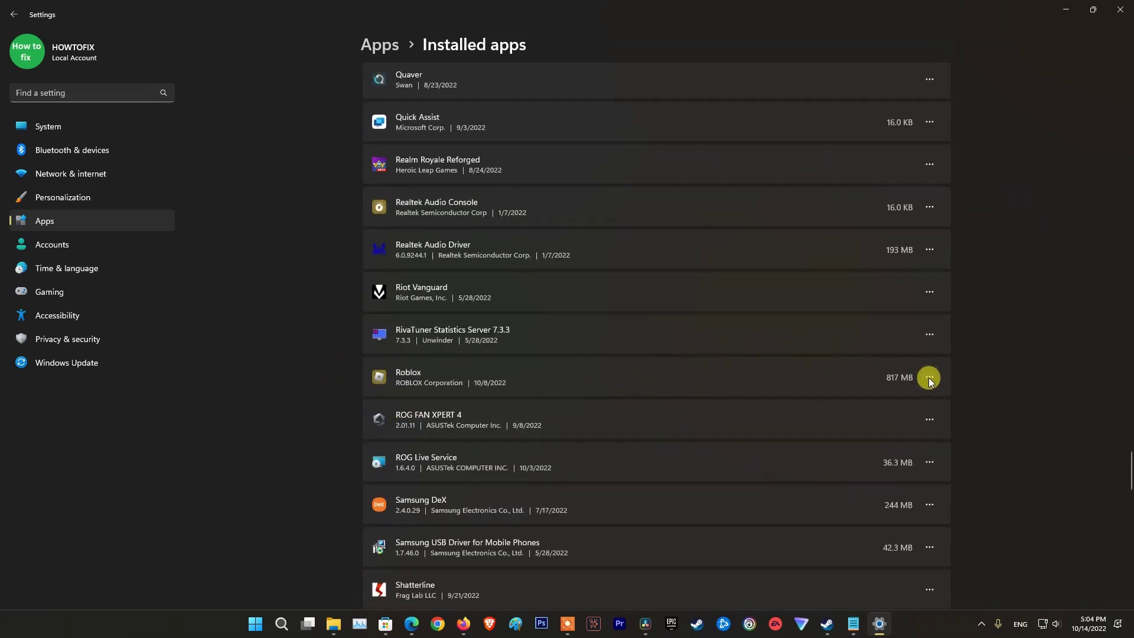
click(930, 379)
click(842, 400)
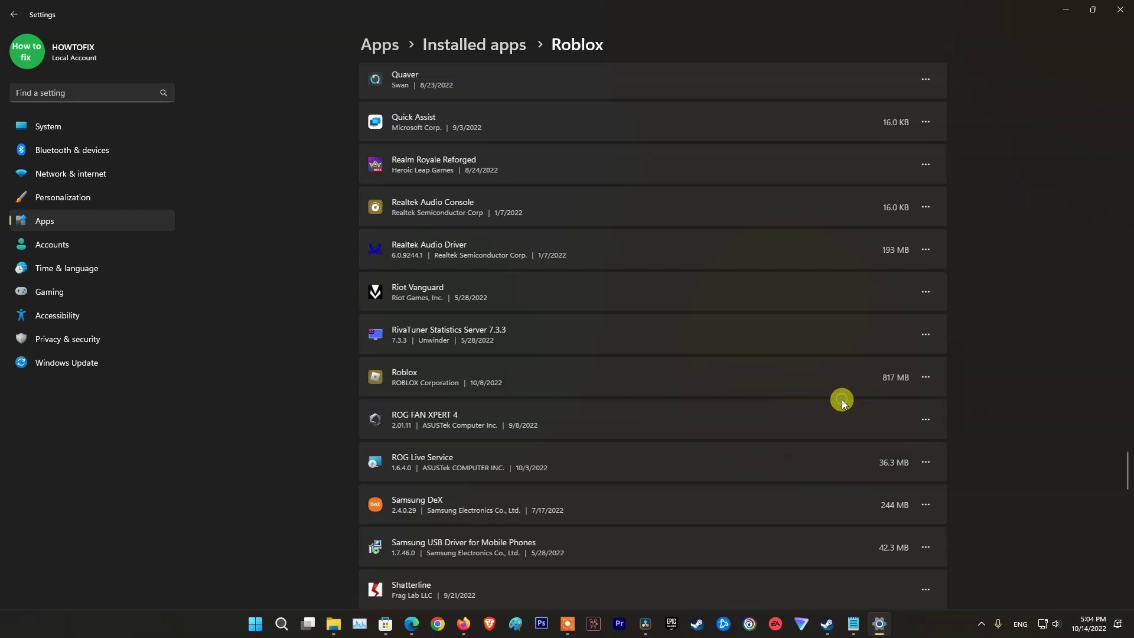
scroll(545, 374, down, 4)
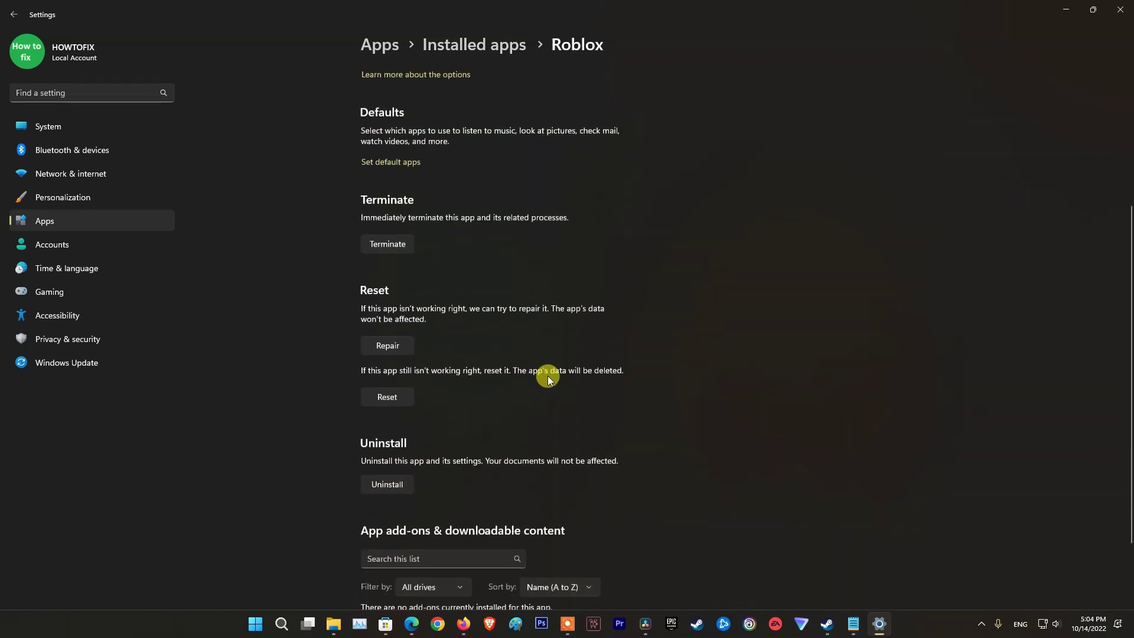
Repair the Roblox app, then reset and confirm deleting its app data
click(404, 317)
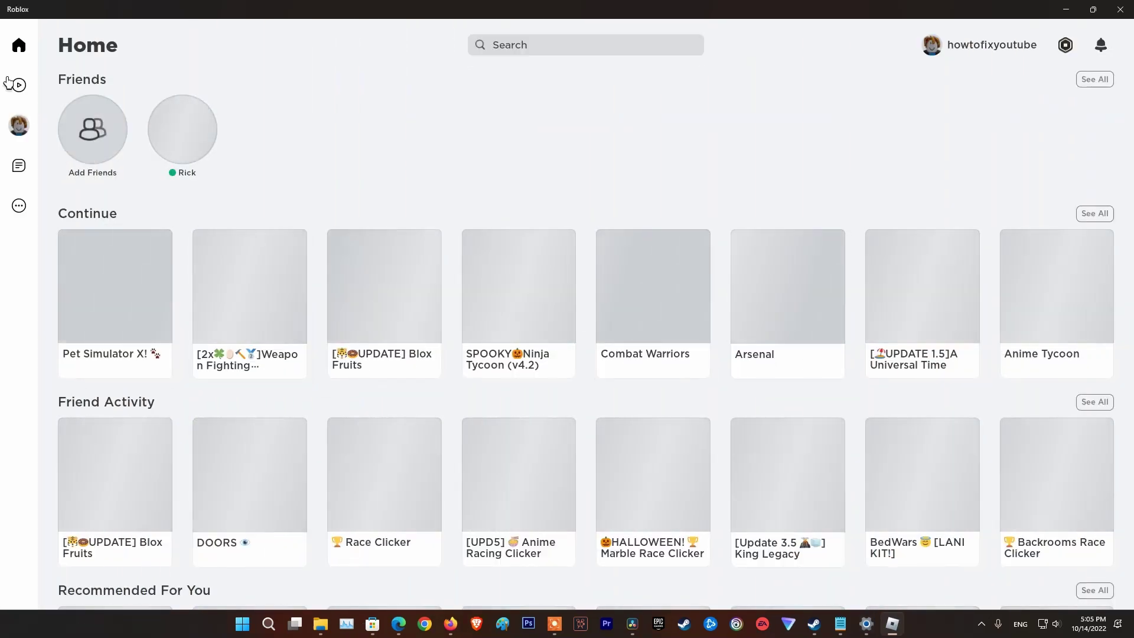
click(19, 86)
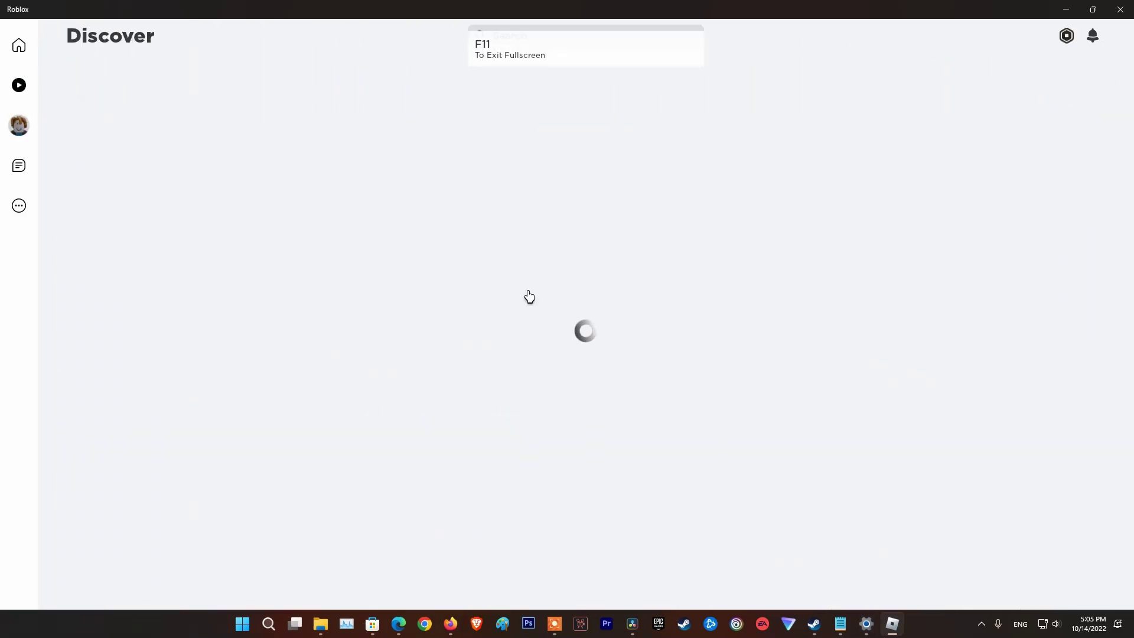
click(1066, 9)
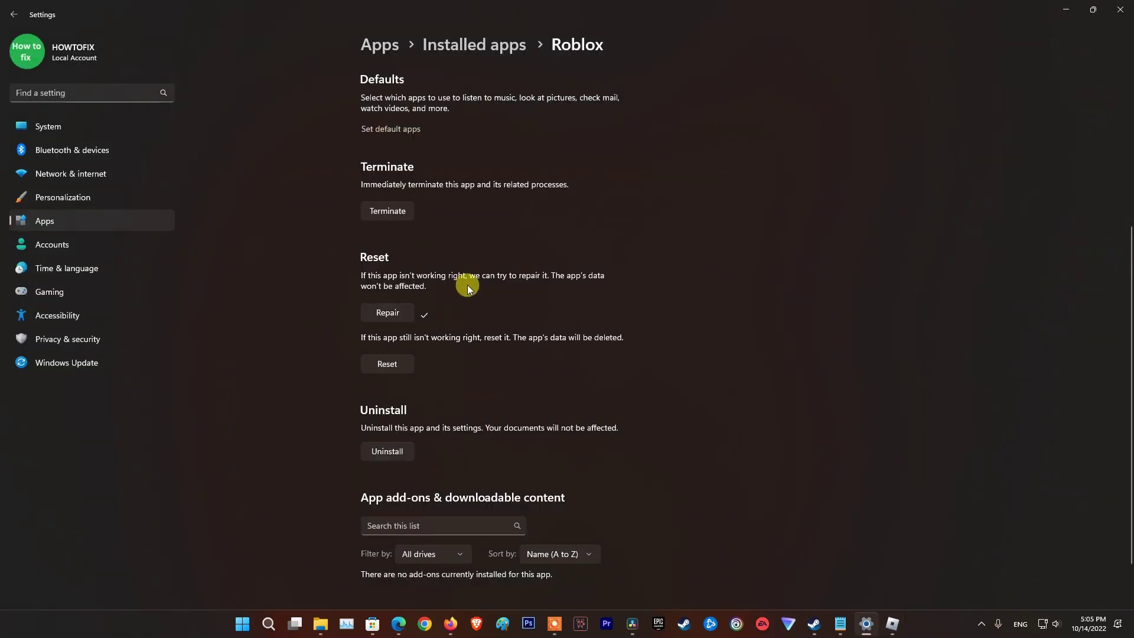
click(402, 367)
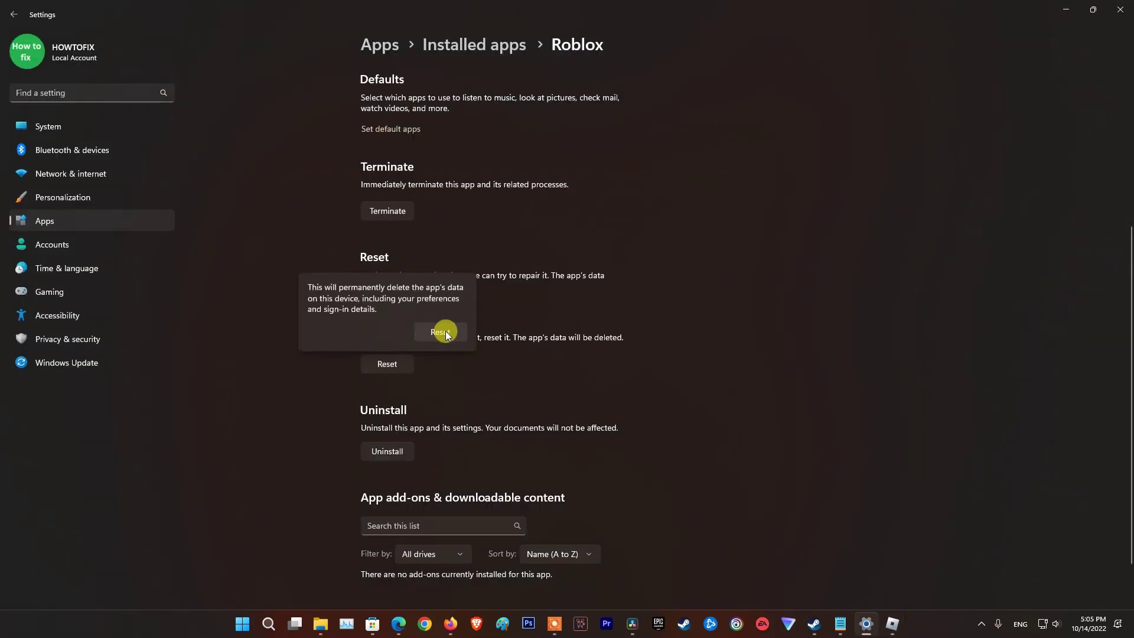
click(443, 334)
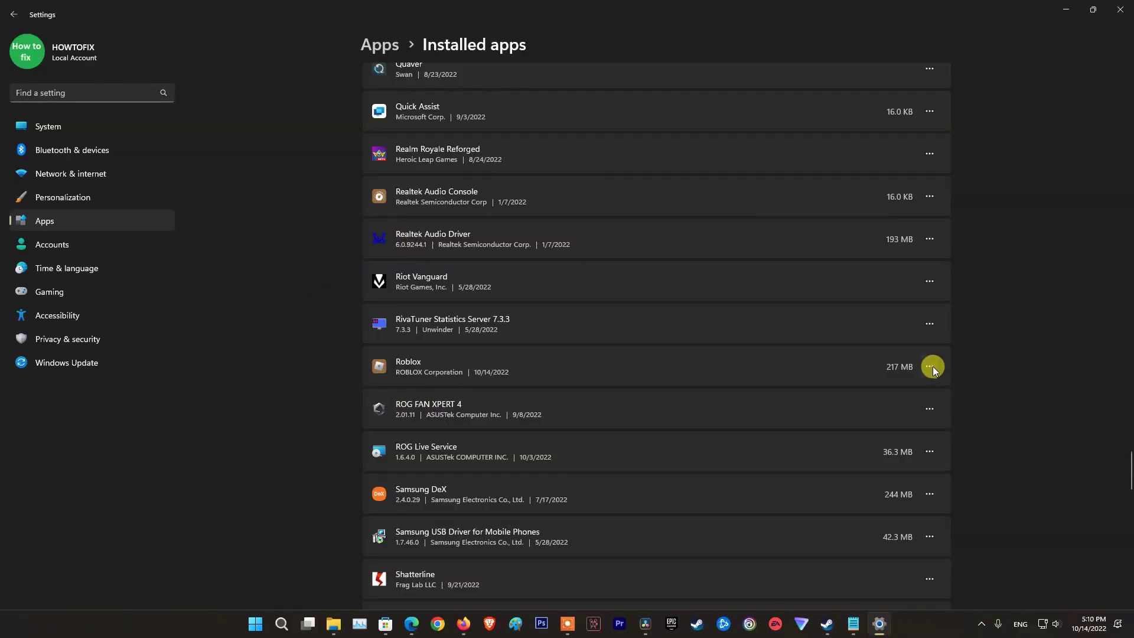
Reopen Roblox's advanced options, then return to the Microsoft Store's 'roblox' search results
click(929, 366)
click(802, 392)
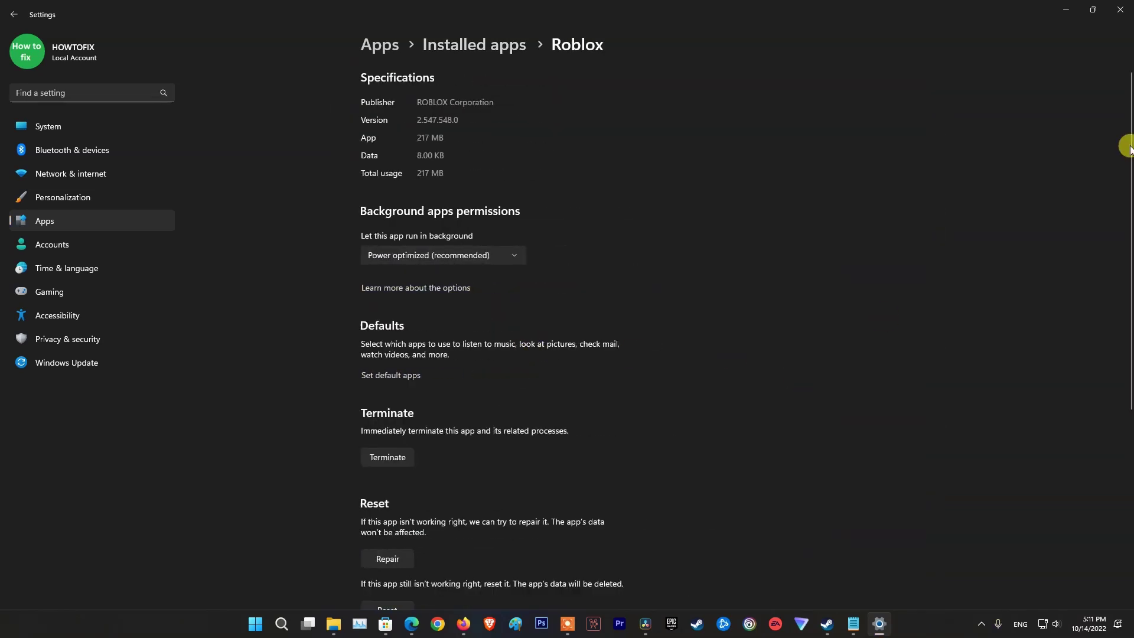
scroll(506, 507, down, 5)
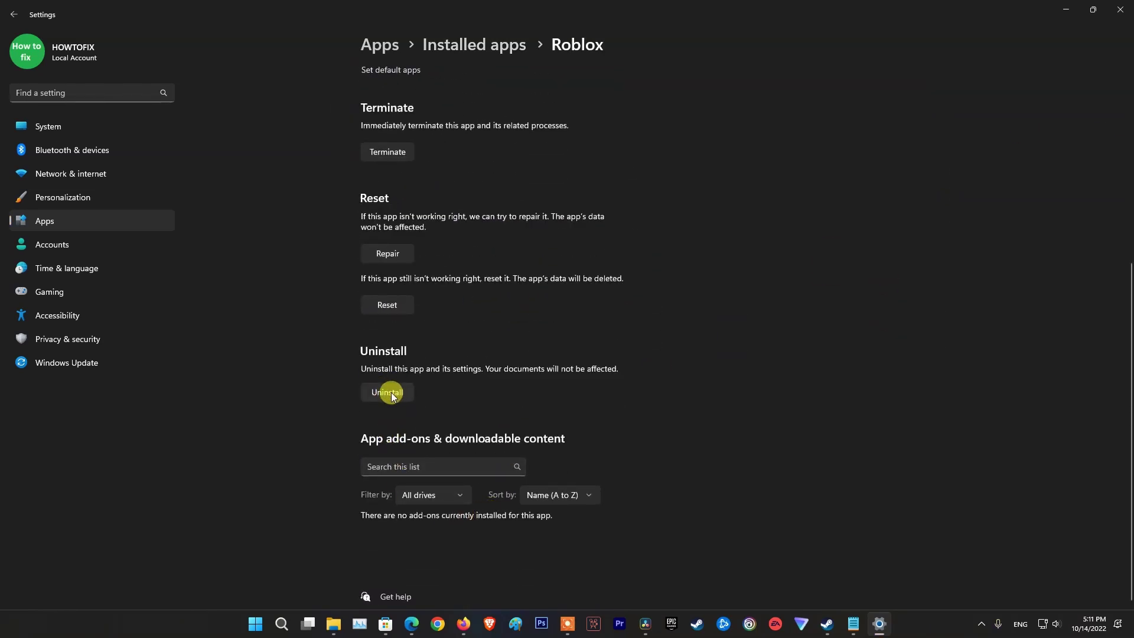
click(1065, 10)
click(385, 624)
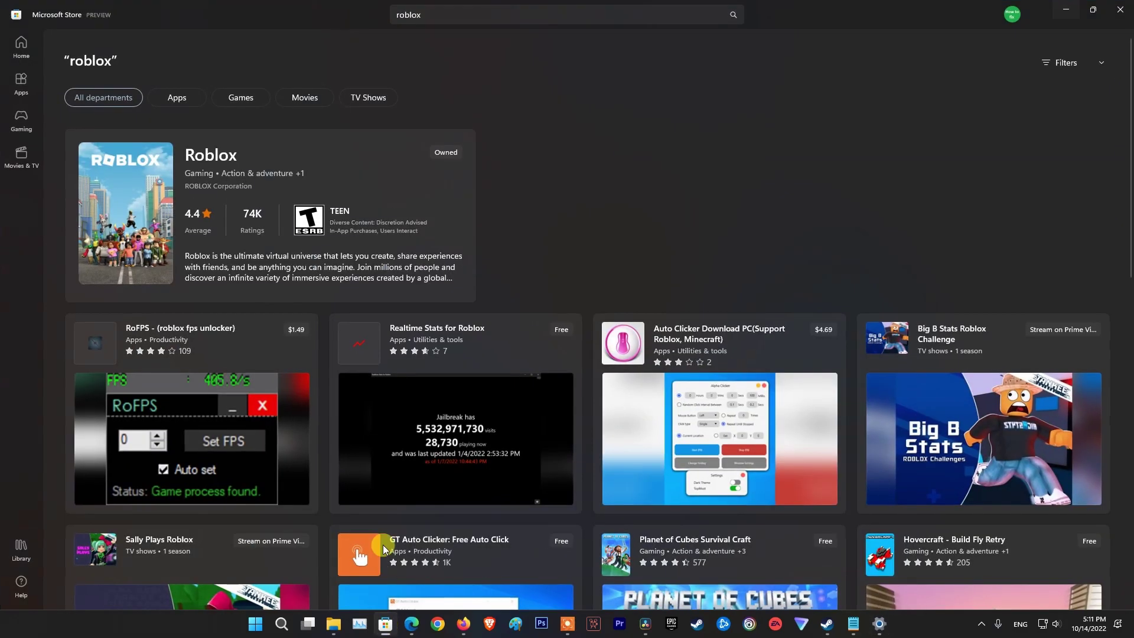
click(431, 13)
click(949, 165)
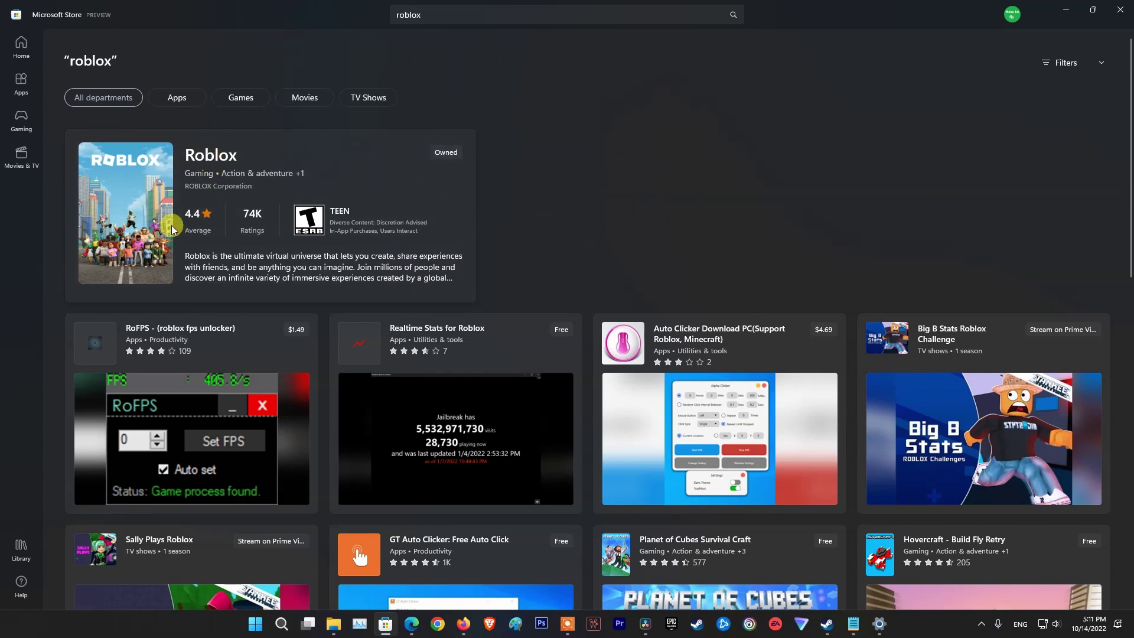
click(240, 223)
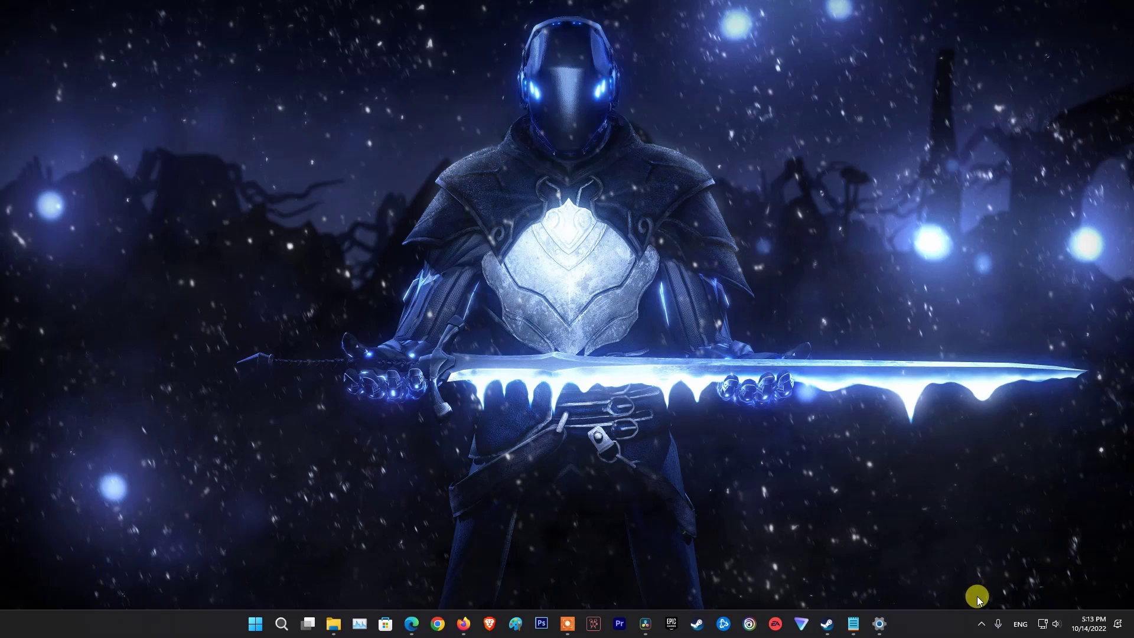
Bring up the Avast shields control menu from the tray to show its Disable options
click(981, 624)
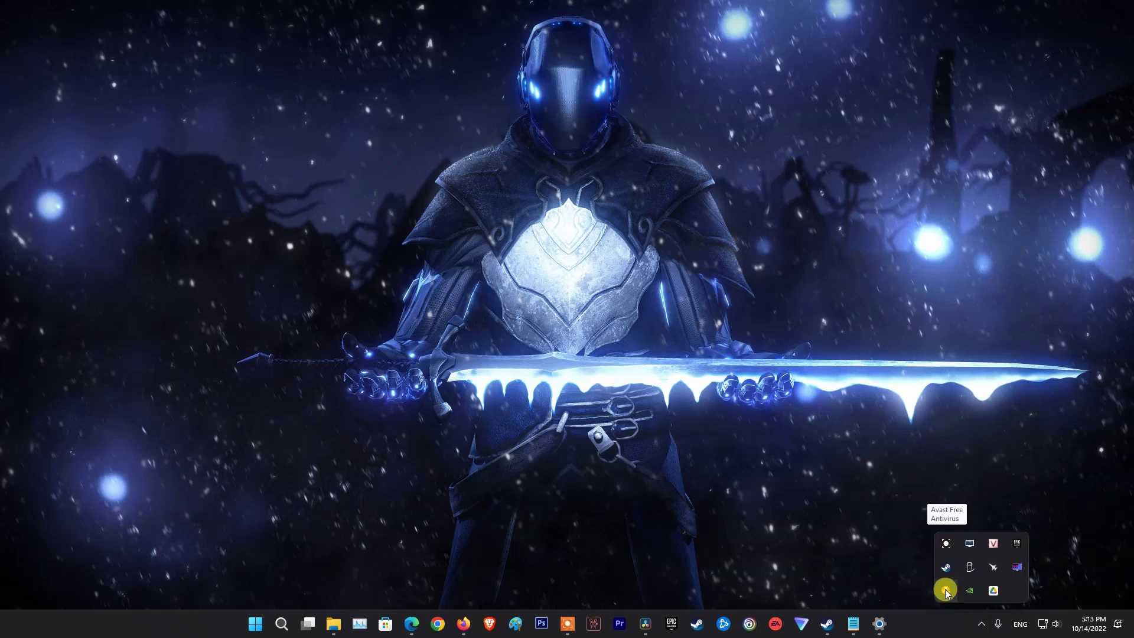
right_click(944, 592)
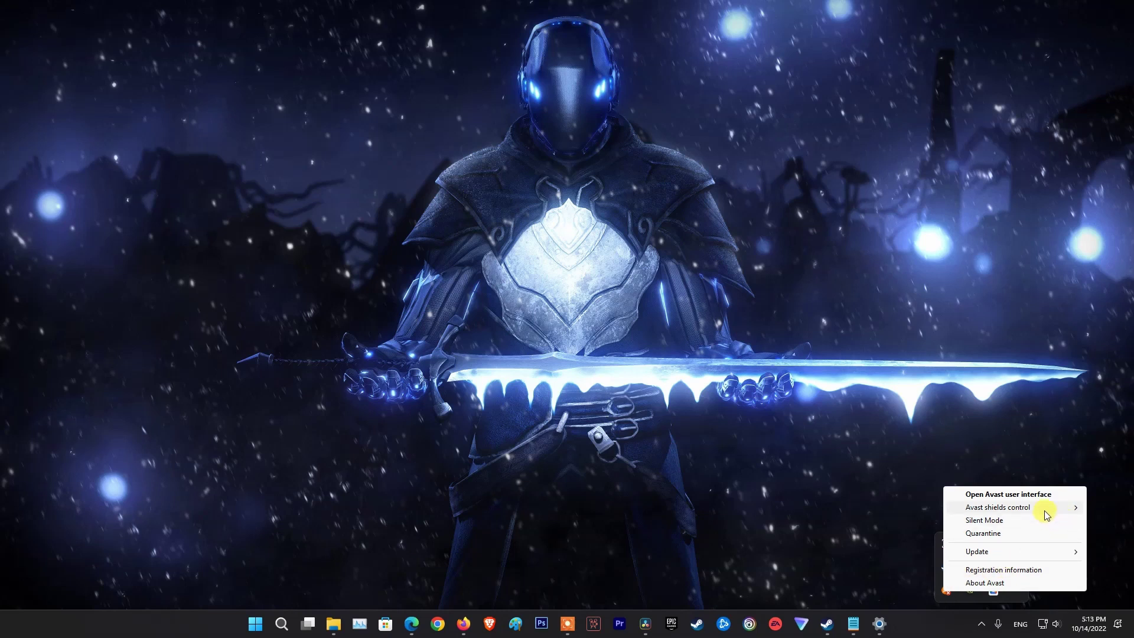
mouse_move(978, 507)
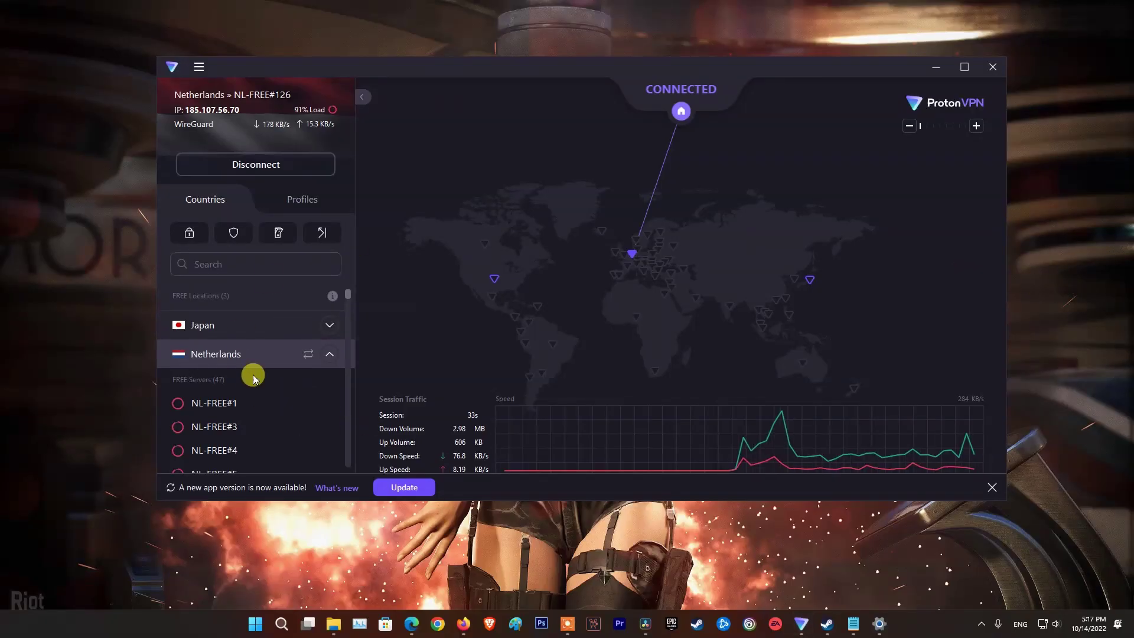
Collapse the Netherlands row in ProtonVPN's Countries list, keeping NL-FREE#126 connected
click(329, 358)
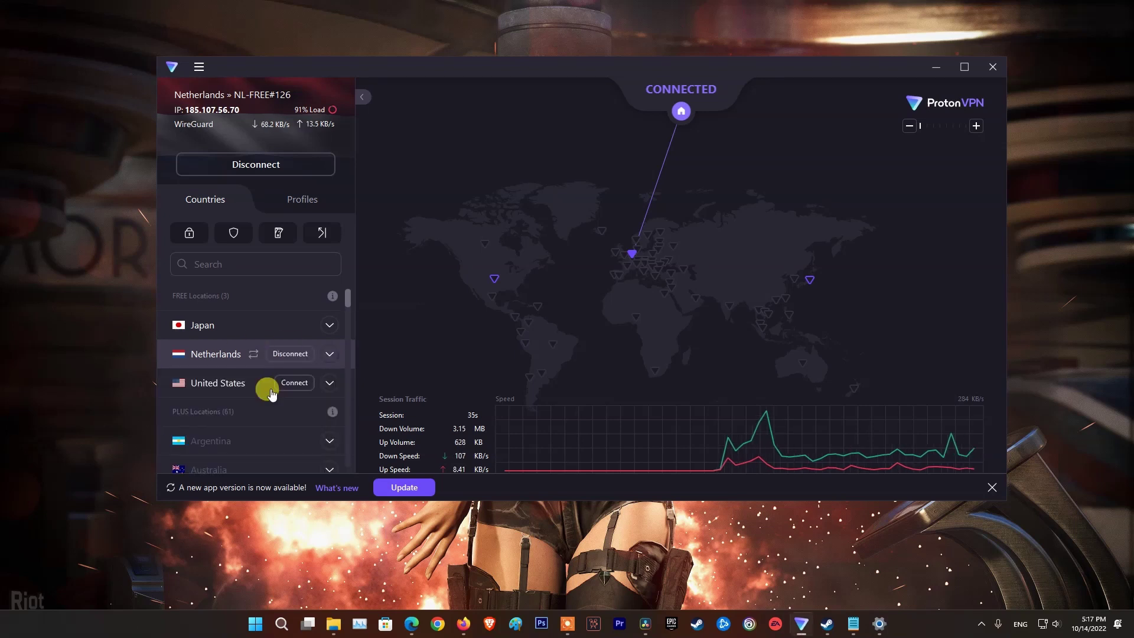